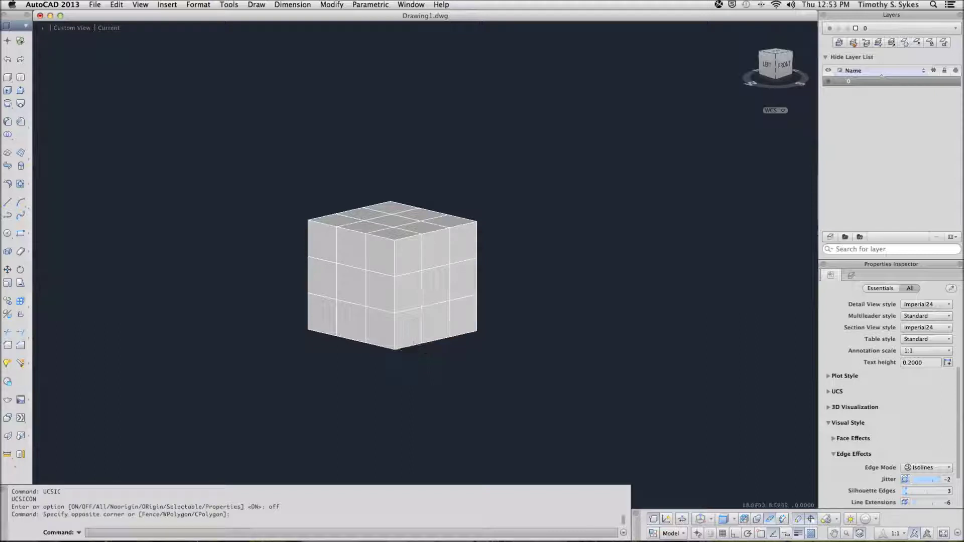
Set the whole mesh box's Smoothness to Level 1, then Level 2, and deselect it.
left_click(710, 405)
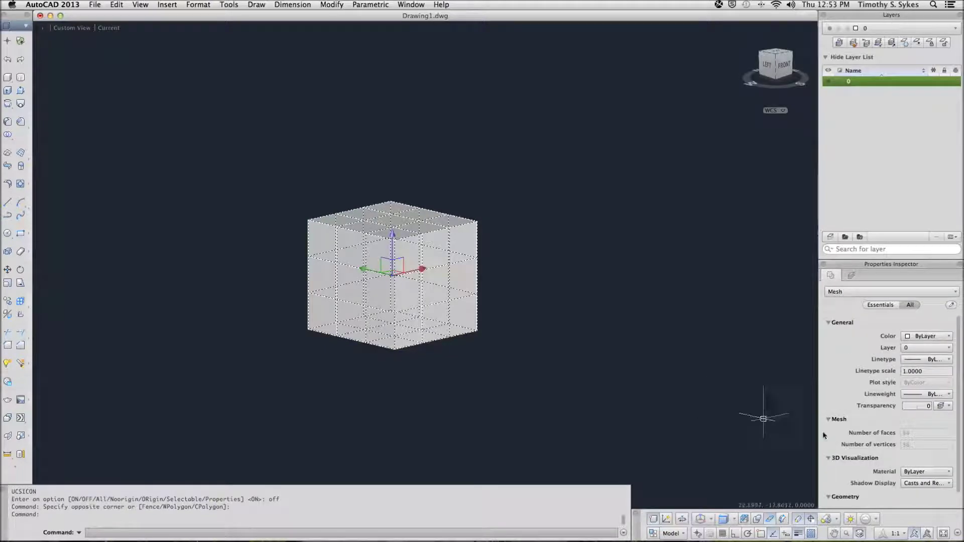
scroll(847, 449, "down", 1)
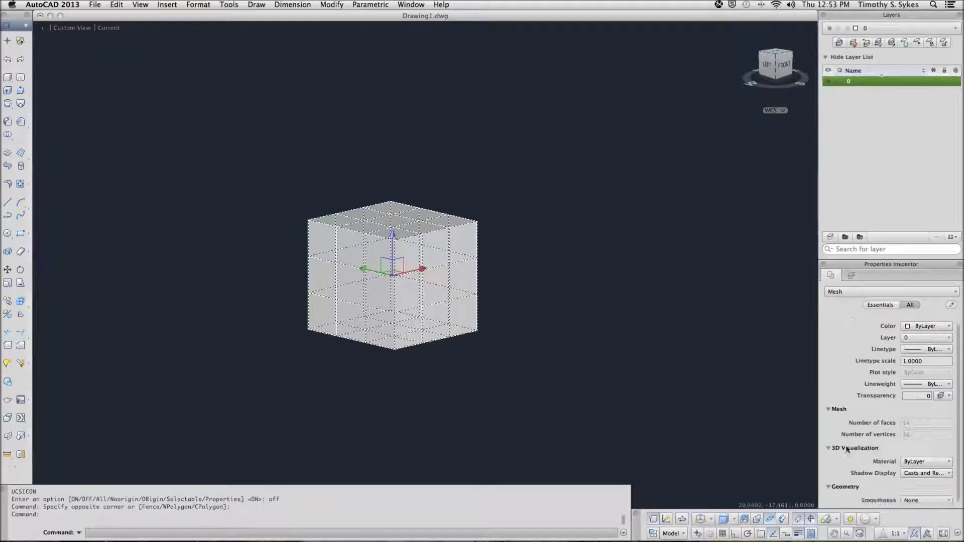
left_click(918, 500)
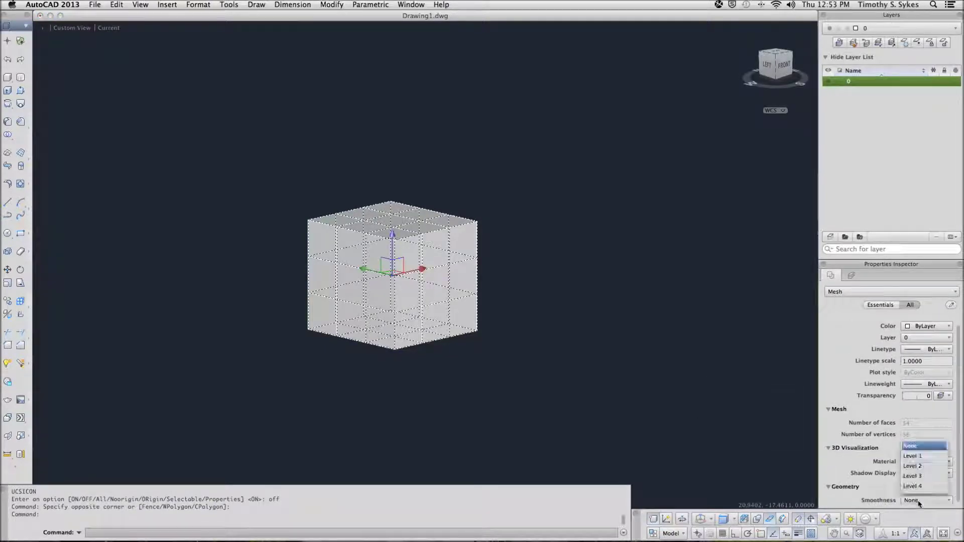
left_click(910, 457)
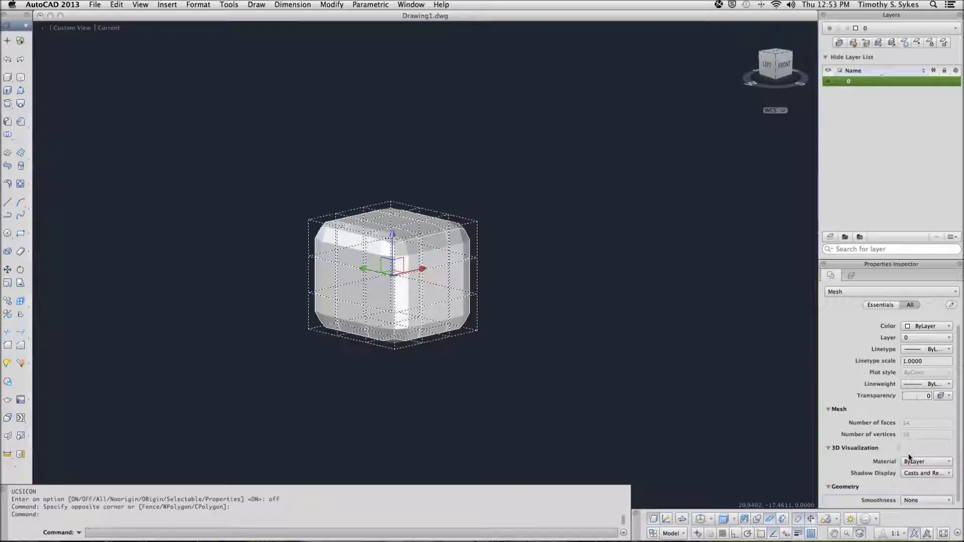
left_click(928, 498)
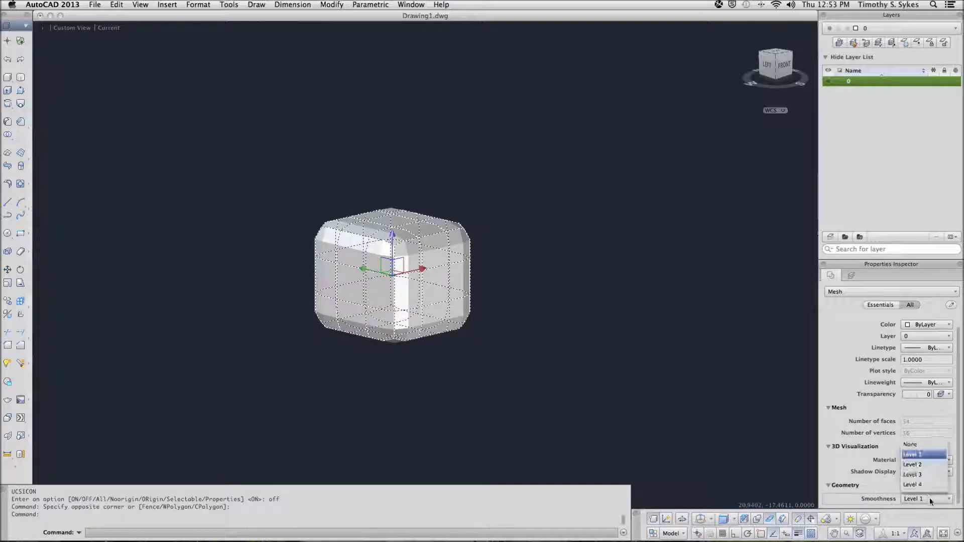
left_click(919, 465)
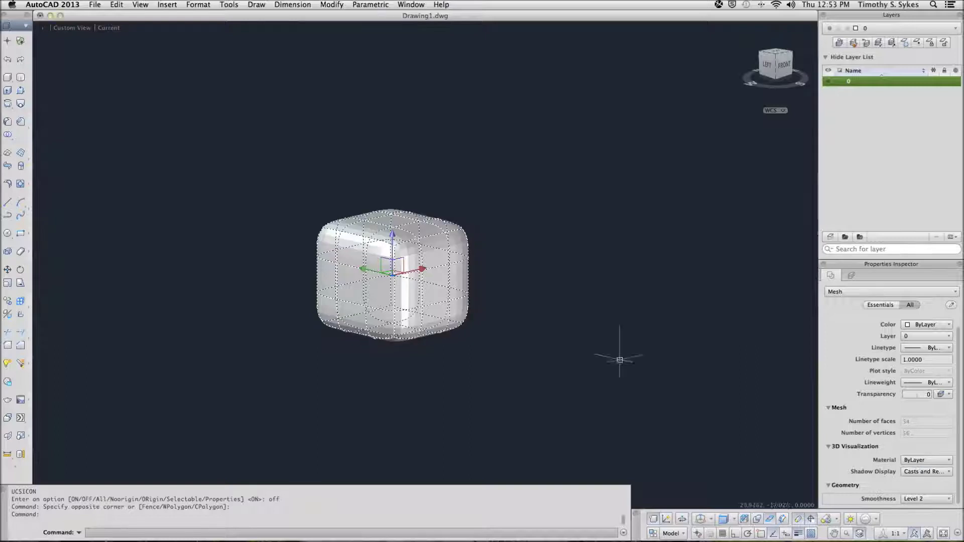
key("Escape")
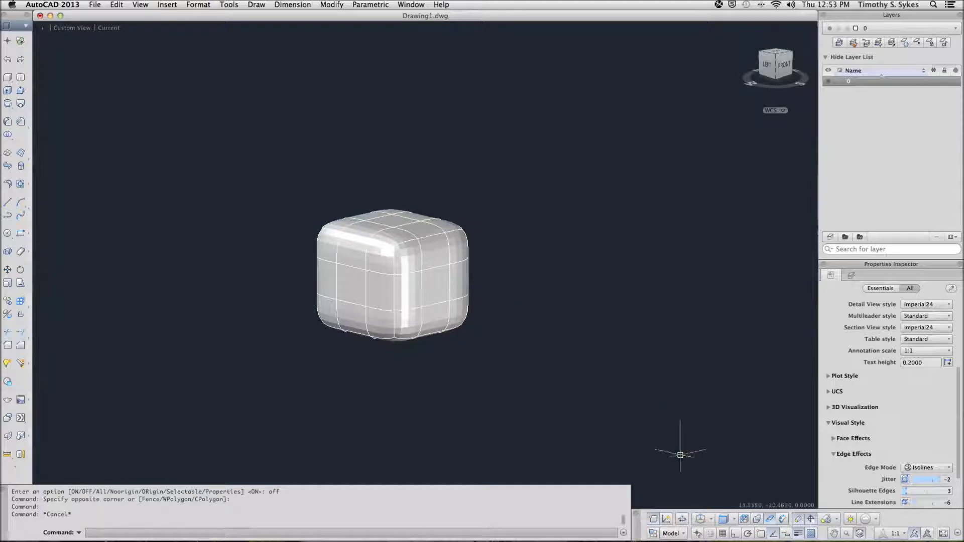
Switch to Edge filtering and window-select the box's 24 top edges from the Left view.
left_click(734, 520)
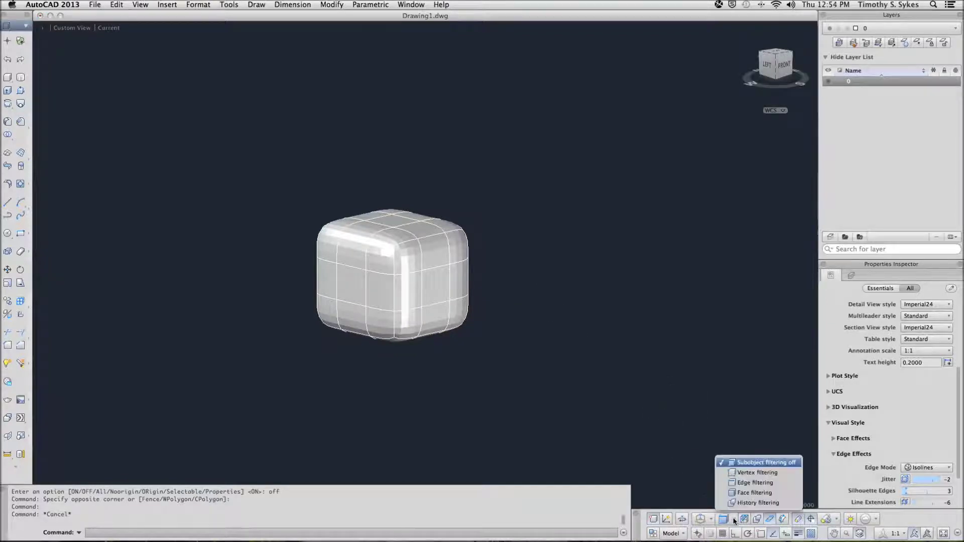
left_click(739, 484)
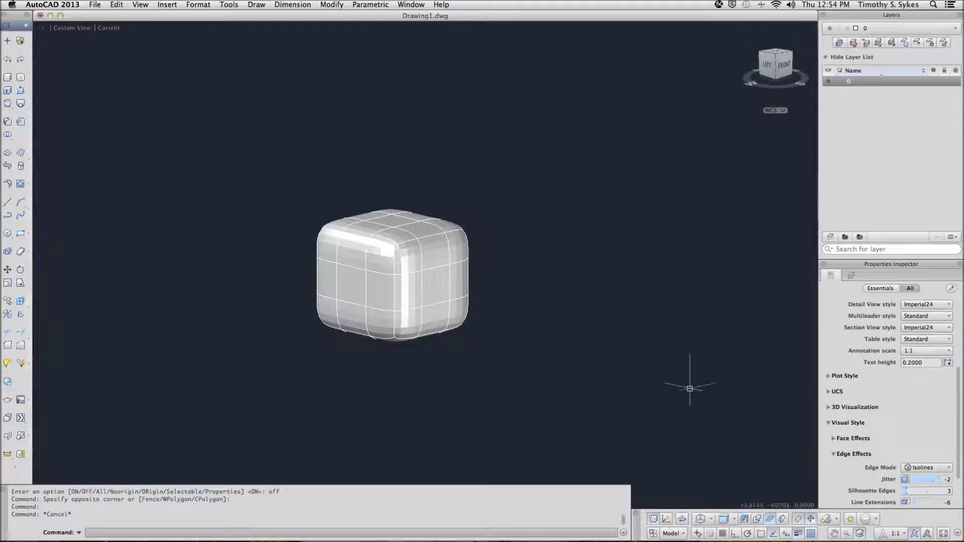
left_click(768, 68)
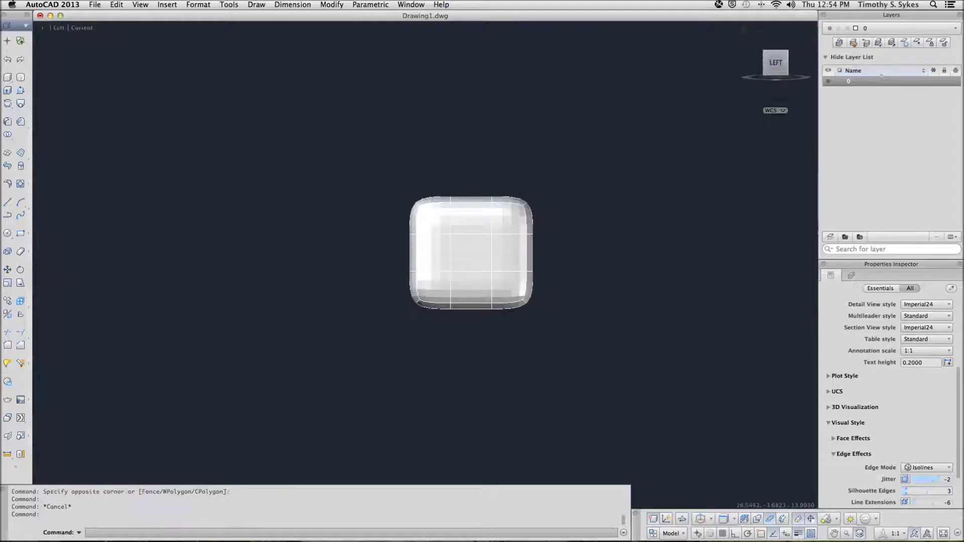
left_click(389, 183)
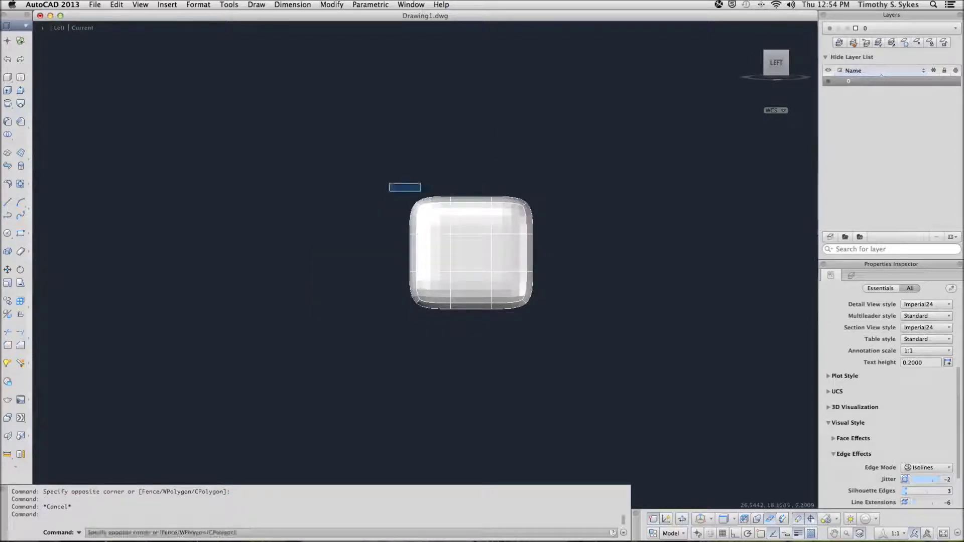
left_click(525, 205)
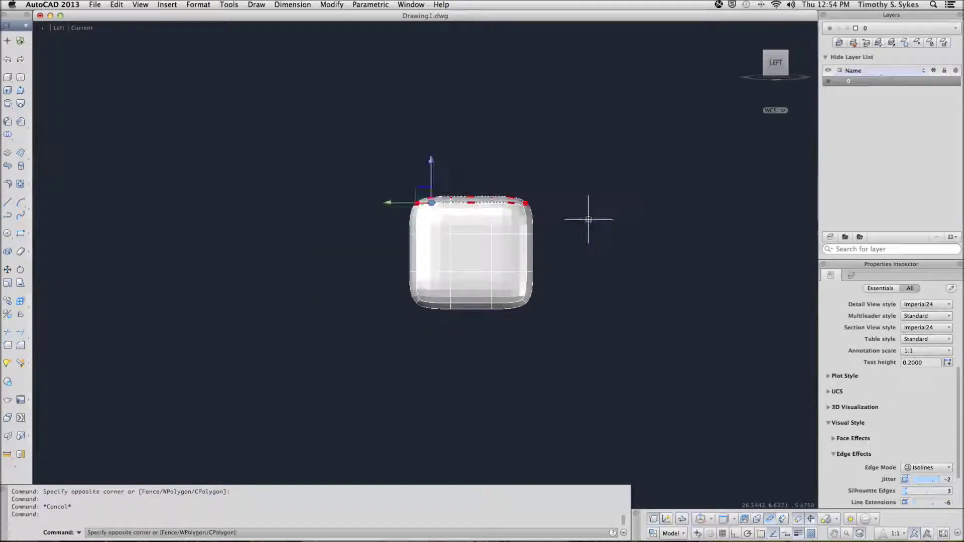
left_click(786, 54)
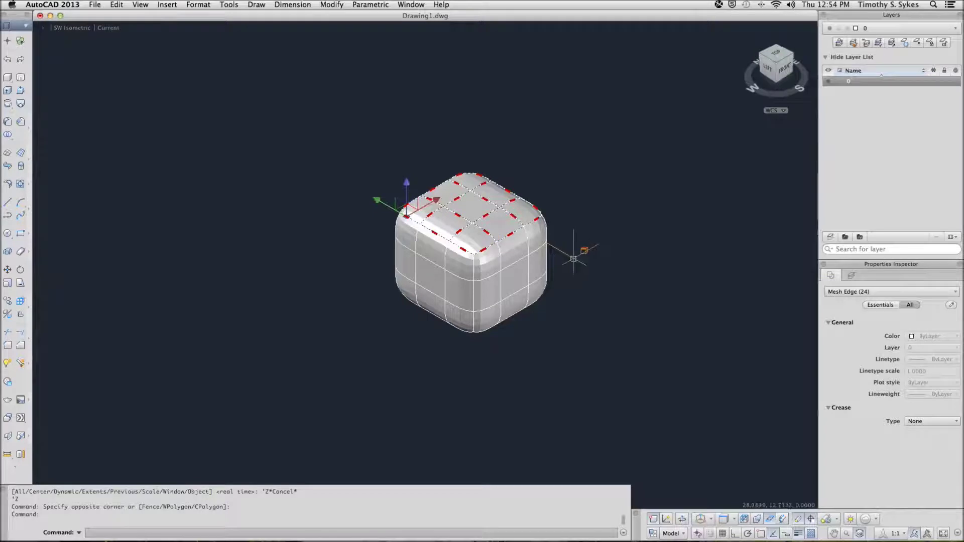
Crease the 24 selected top edges with a crease value of 3.
type("rease")
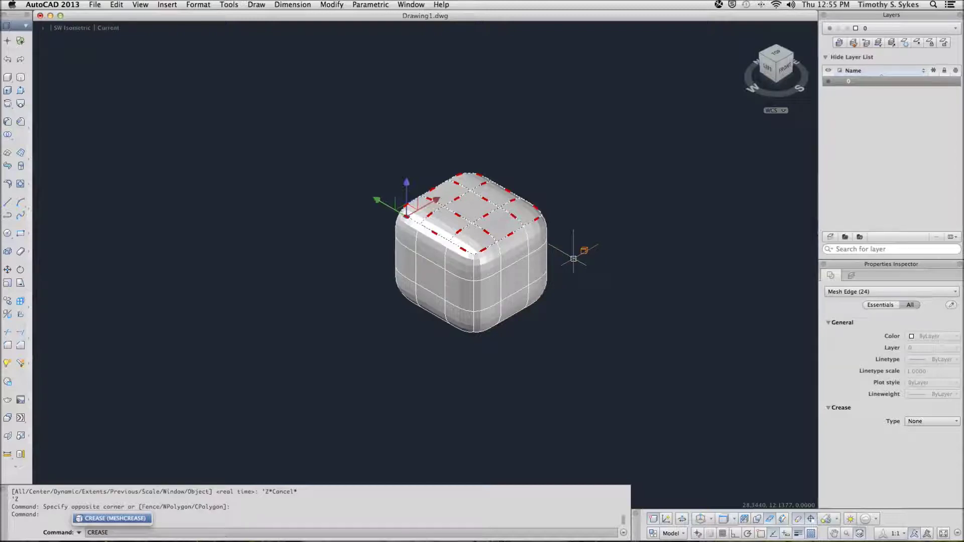
key("Return")
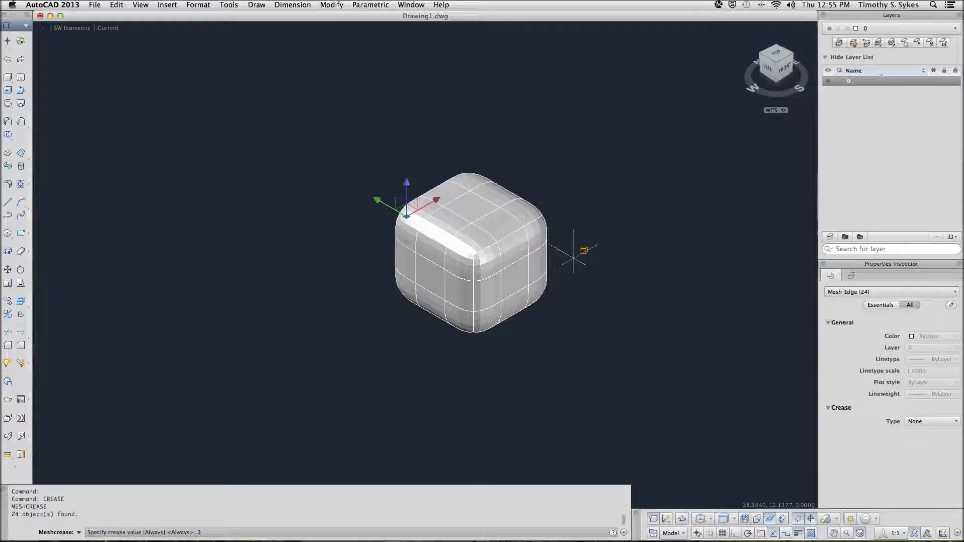
key("Return")
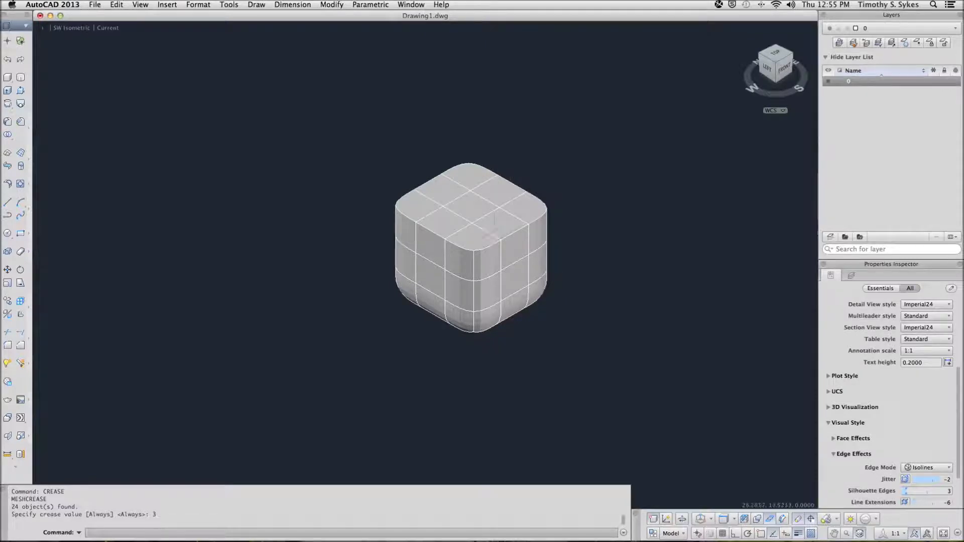
key("Return")
key("Escape")
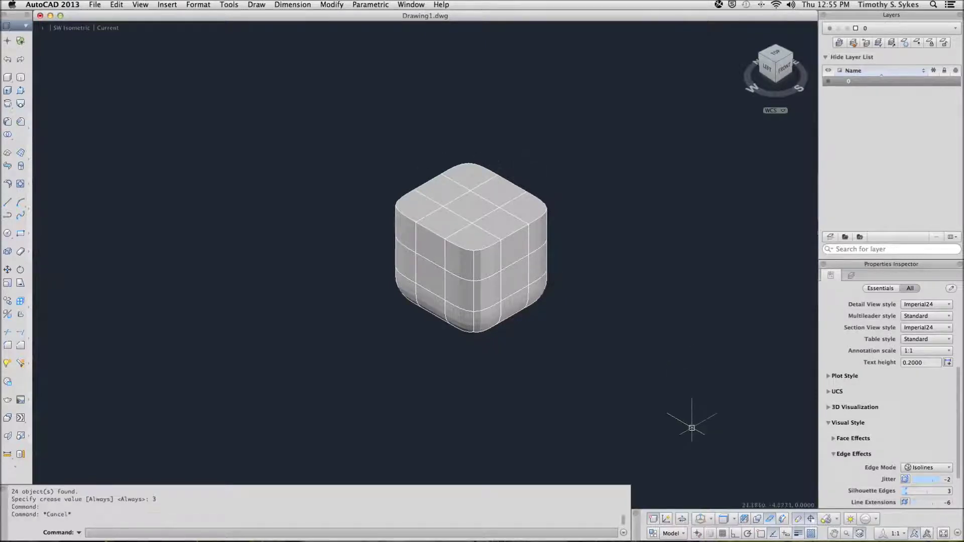
Turn subobject filtering off and set the mesh box's smoothness to Level 4.
left_click(734, 534)
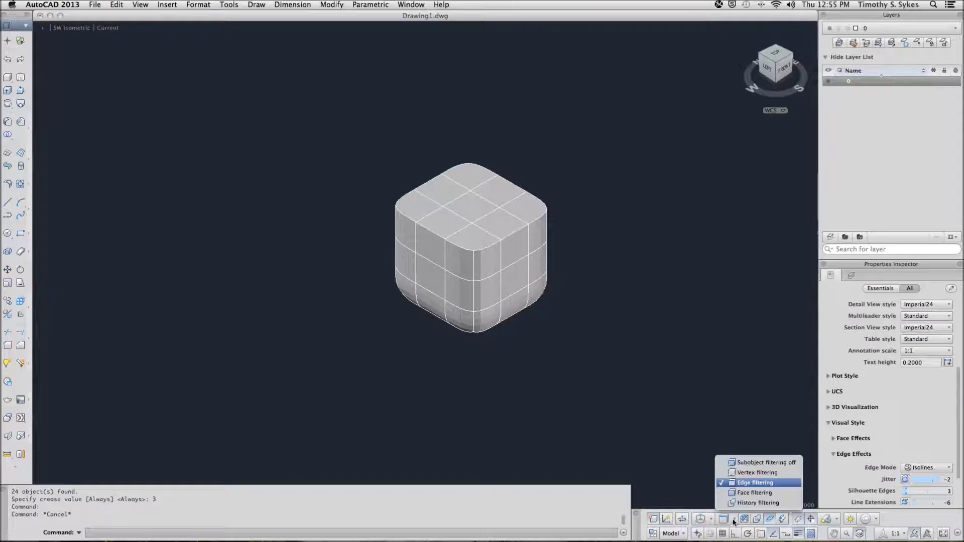
left_click(739, 463)
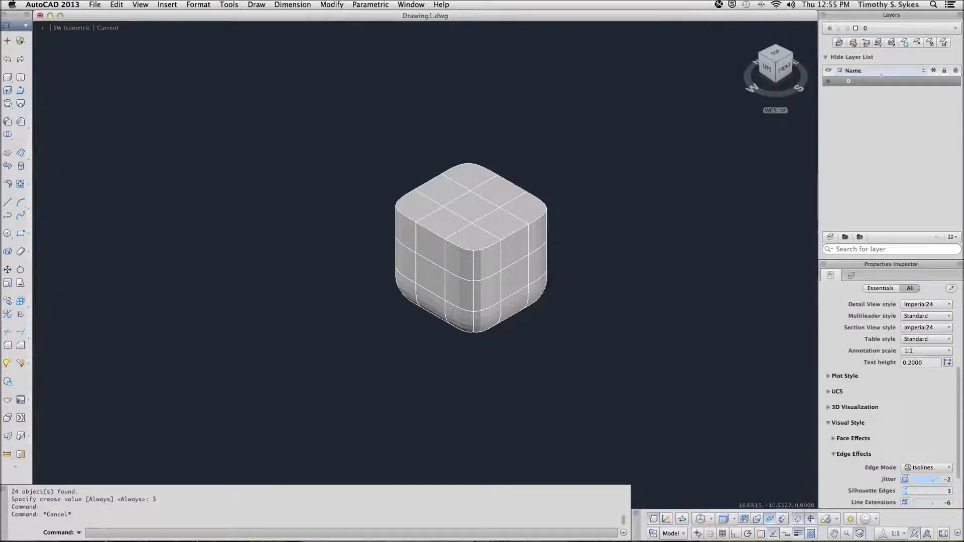
left_click(517, 289)
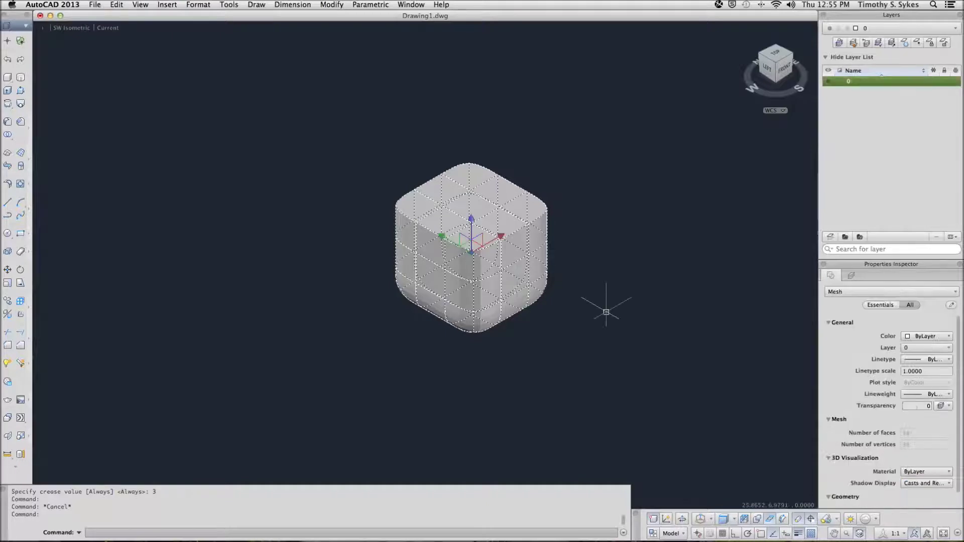
scroll(885, 478, "down", 1)
scroll(904, 498, "down", 1)
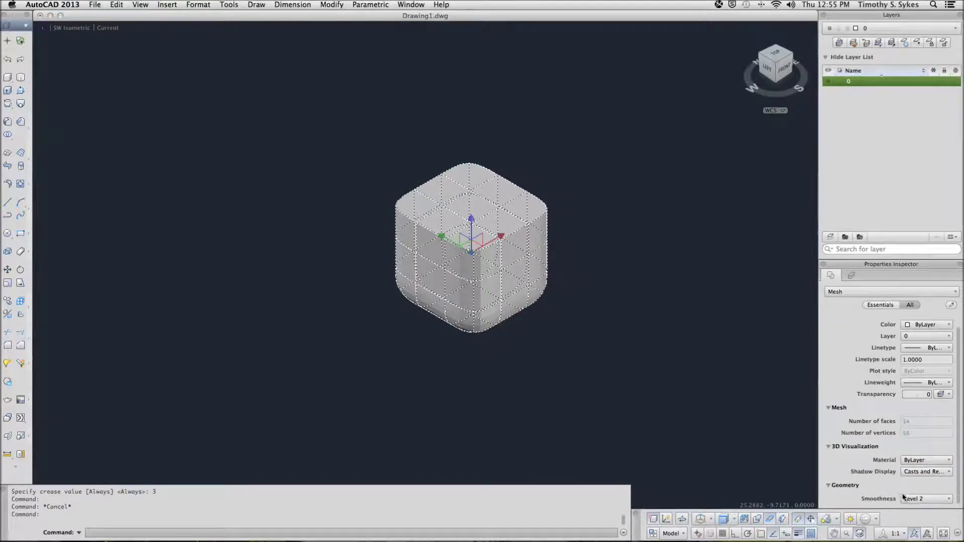
left_click(909, 500)
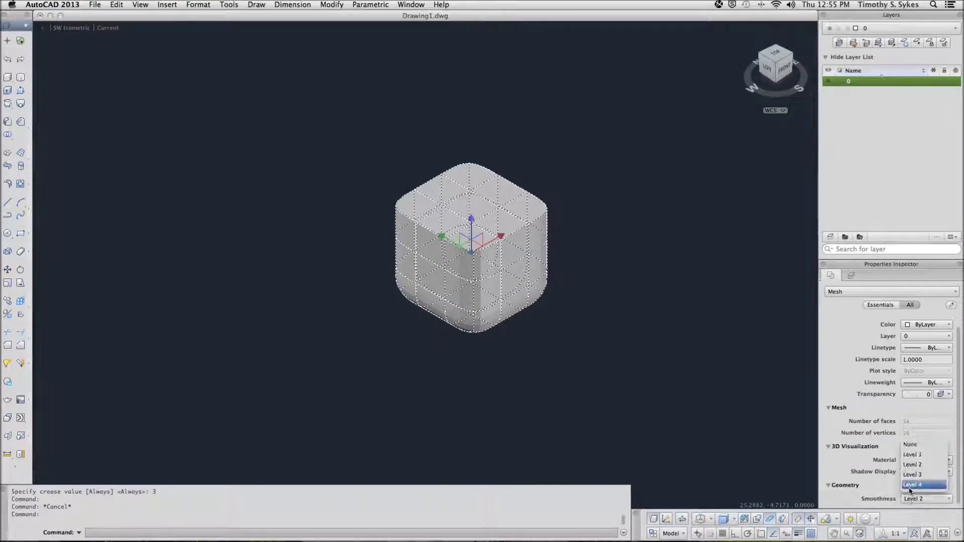
left_click(909, 487)
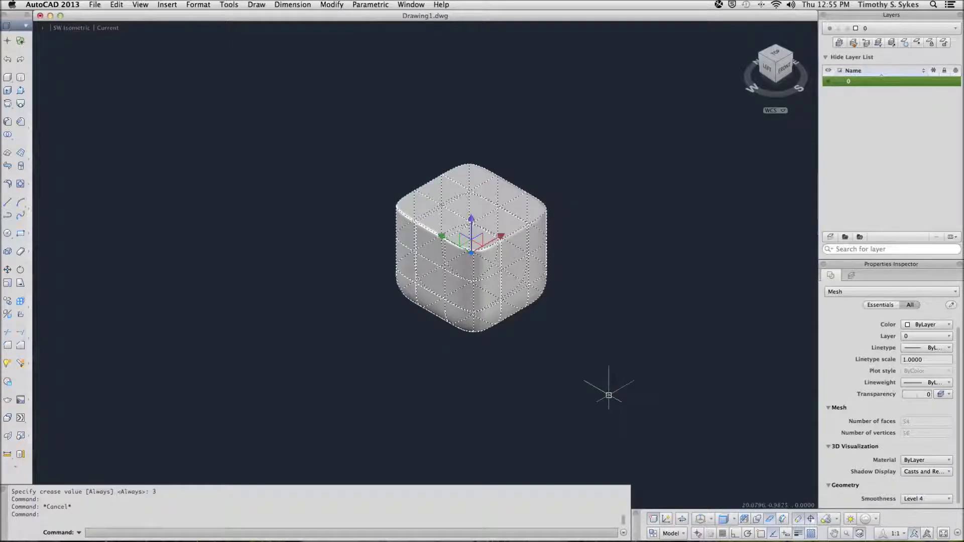
key("Escape")
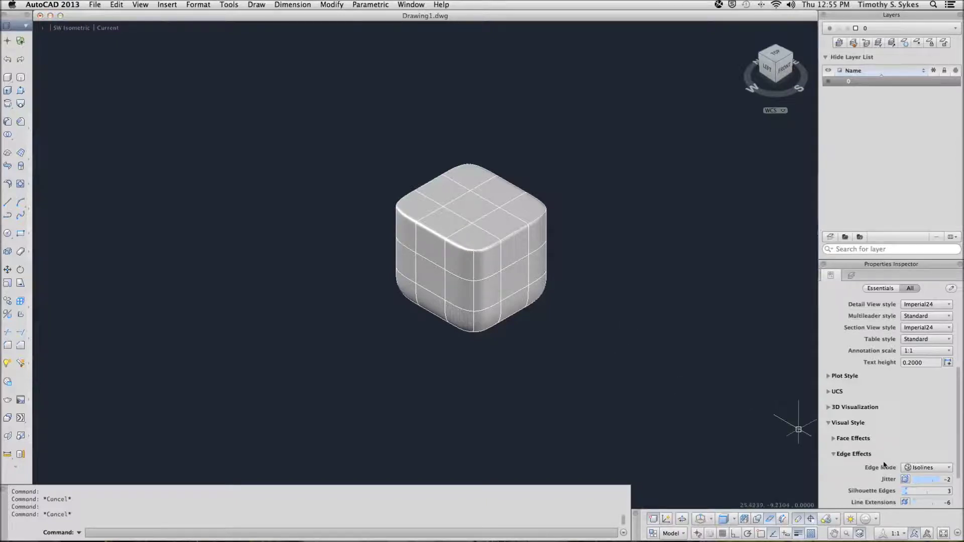
Lower the mesh box's smoothness back to Level 2.
left_click(524, 291)
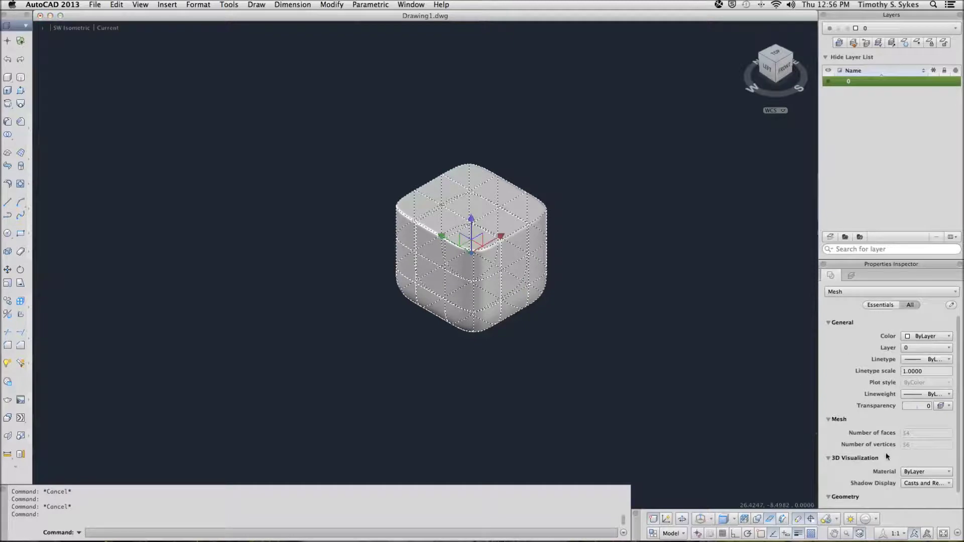
scroll(887, 457, "down", 1)
left_click(915, 497)
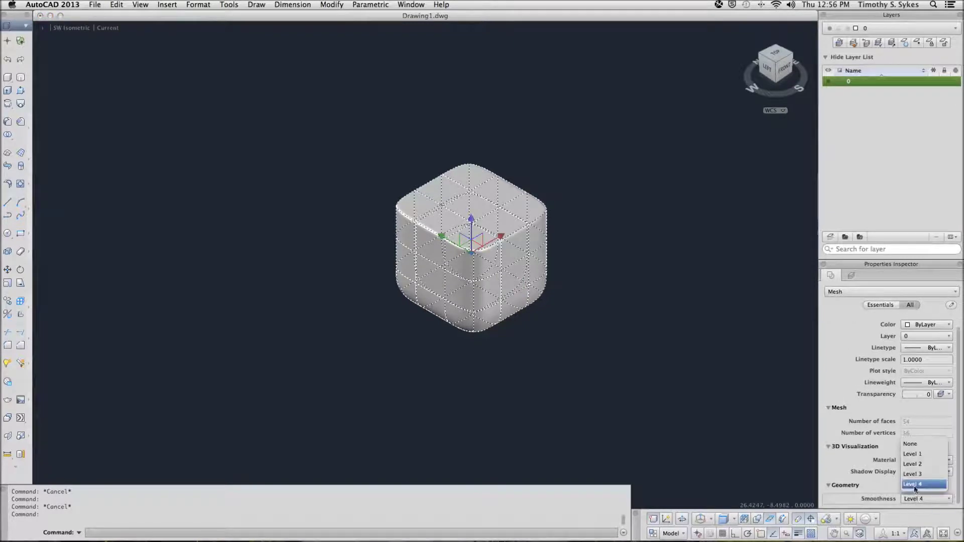
left_click(912, 464)
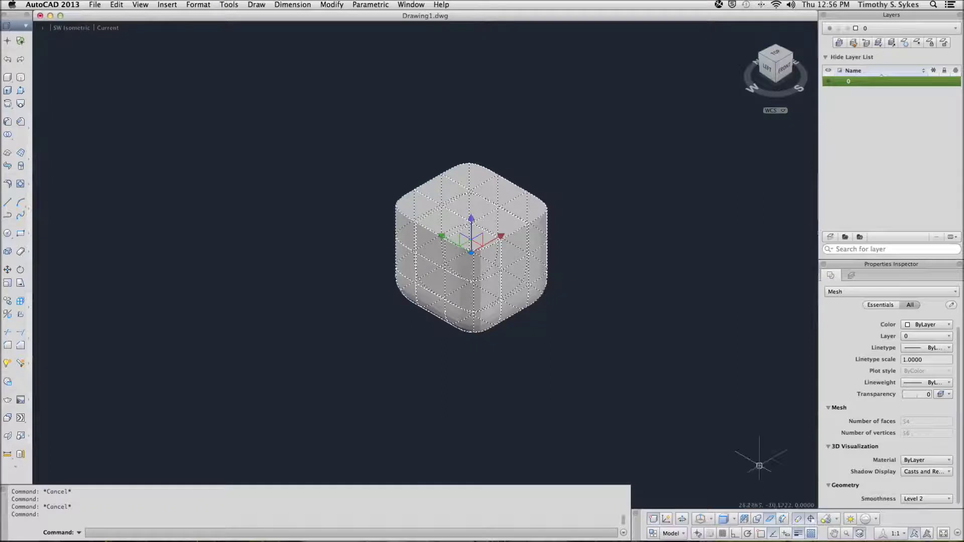
key("Escape")
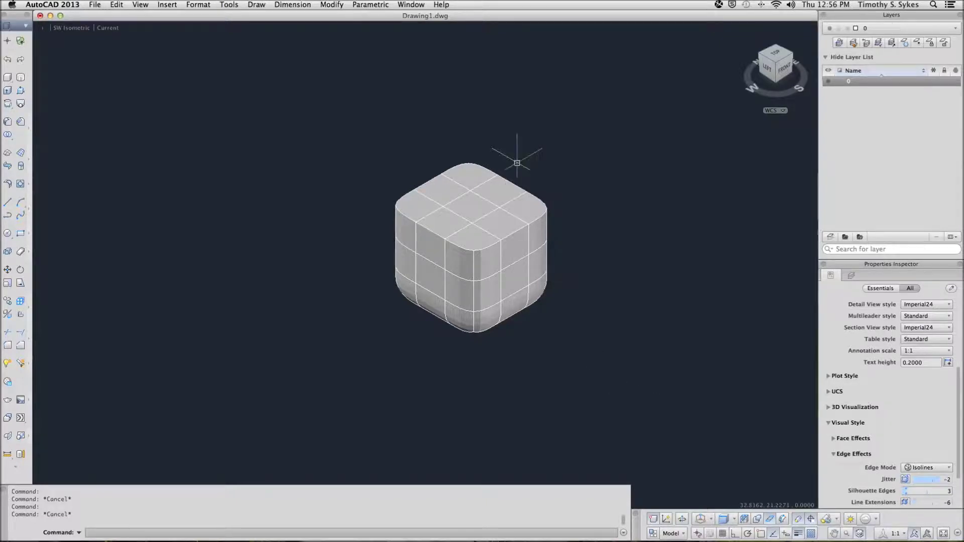
Extrude the top-centre face into a tall spike with MESHEXTRUDE, then window its tip.
type("meshext")
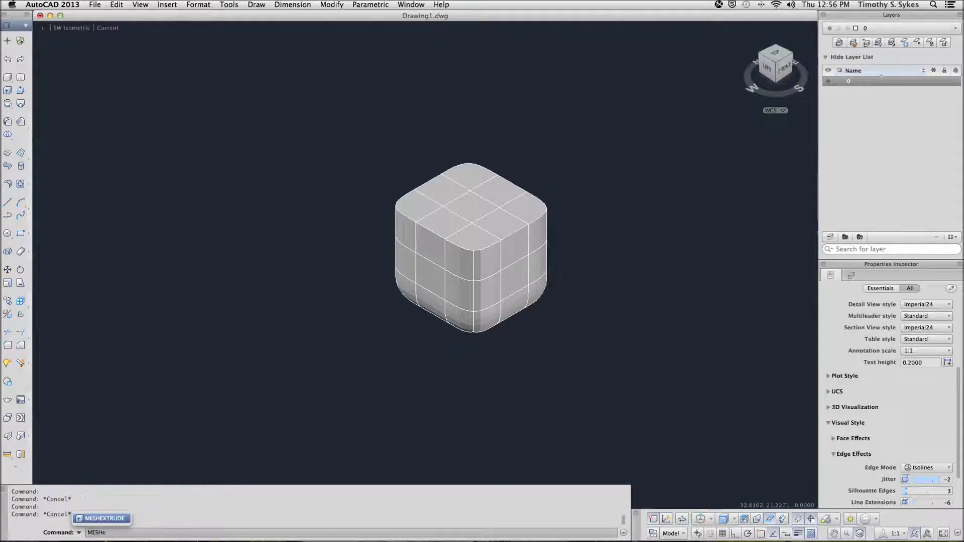
key("Return")
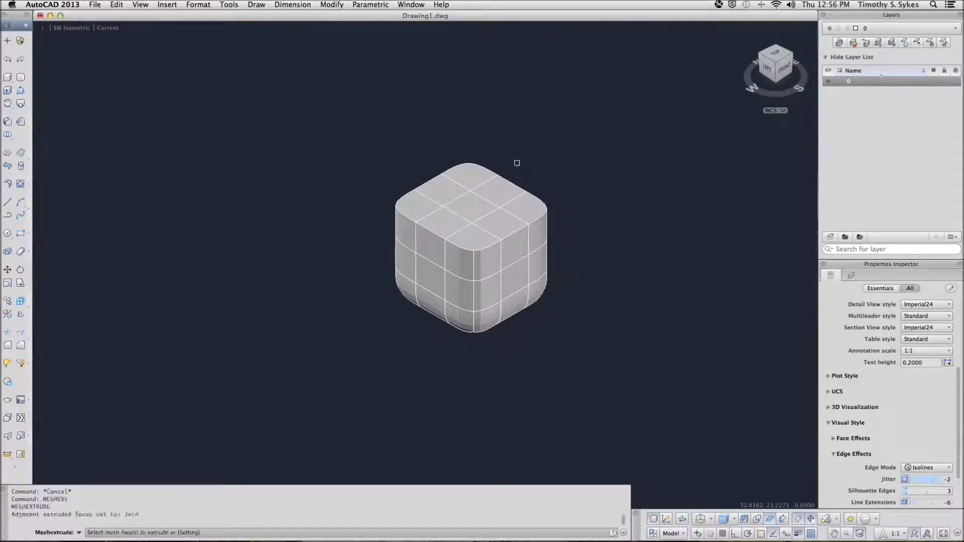
left_click(465, 210)
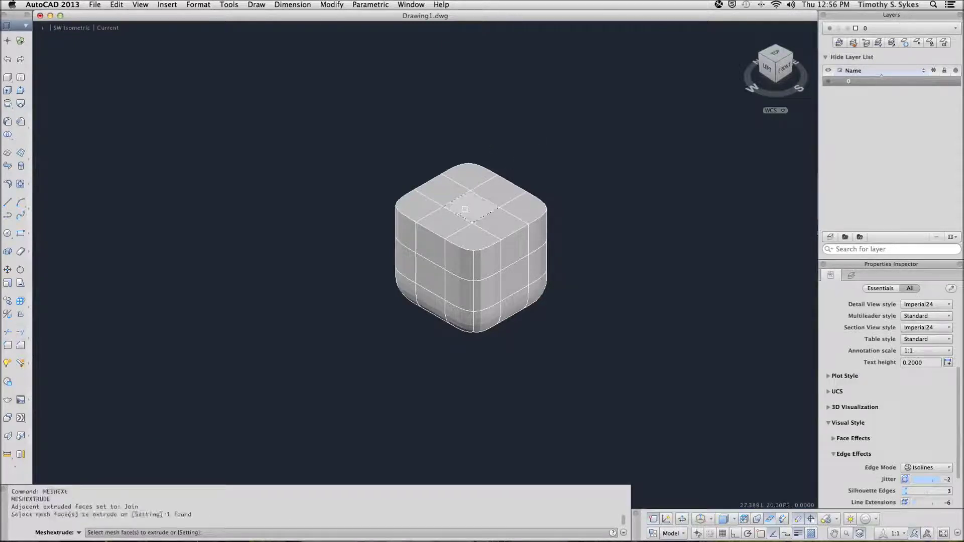
key("Return")
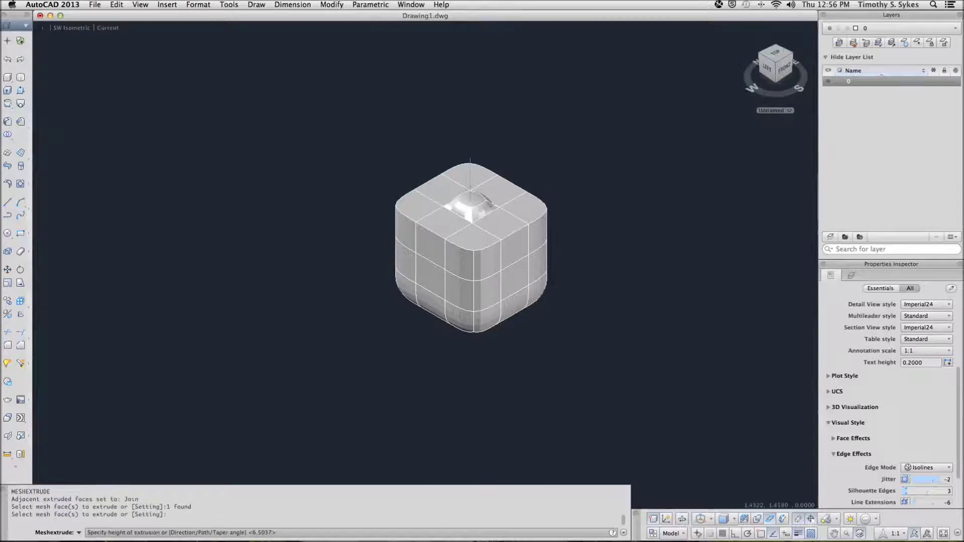
left_click(496, 94)
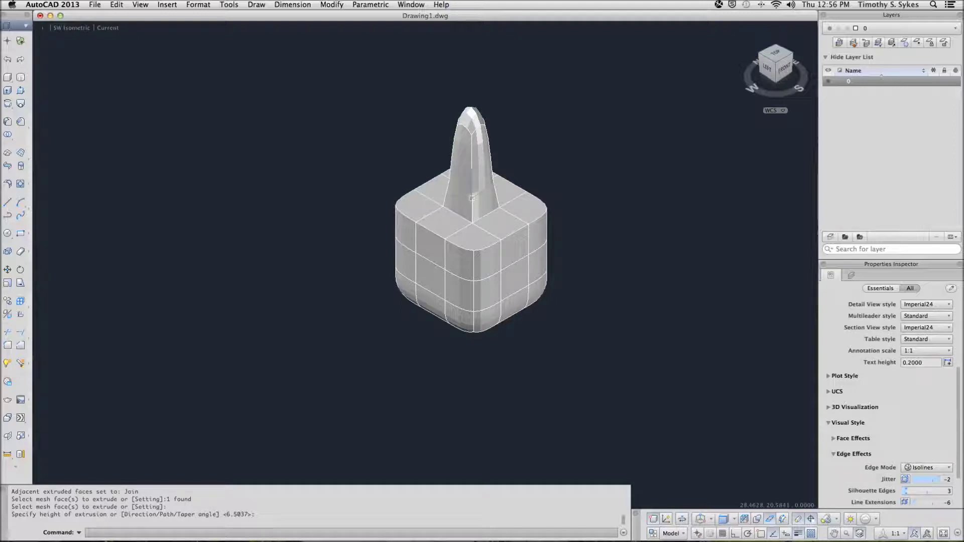
left_click(436, 75)
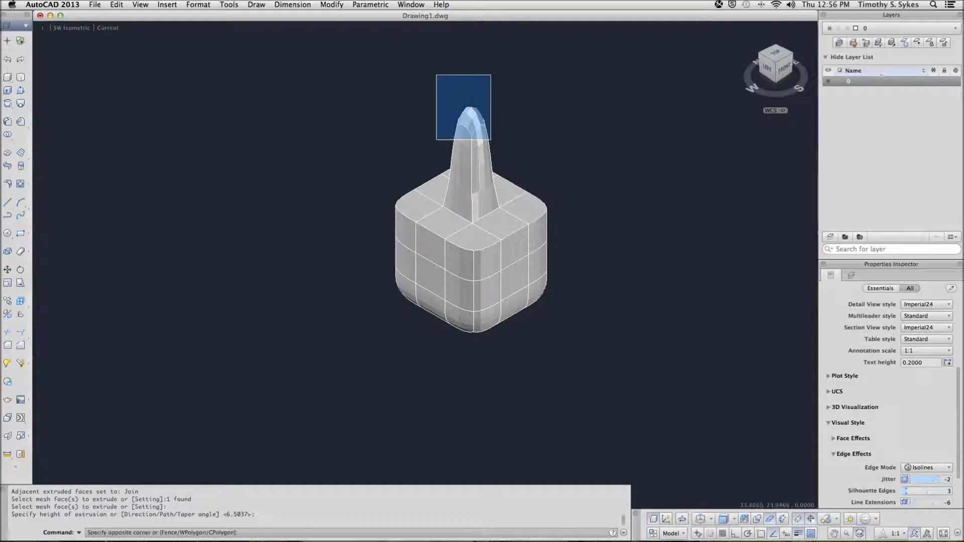
left_click(490, 139)
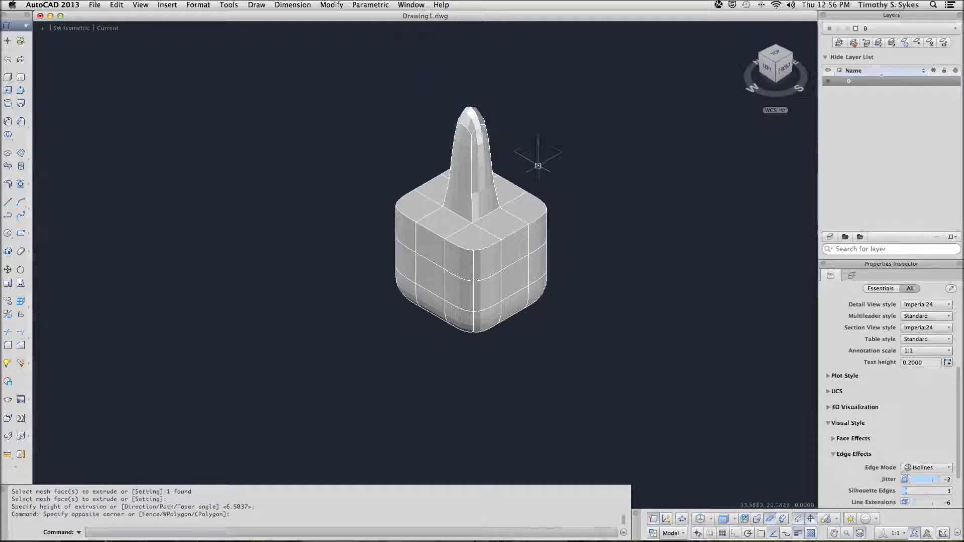
Crease the four spike-tip edges with Always under Edge filtering, then undo the changes.
left_click(723, 520)
left_click(738, 484)
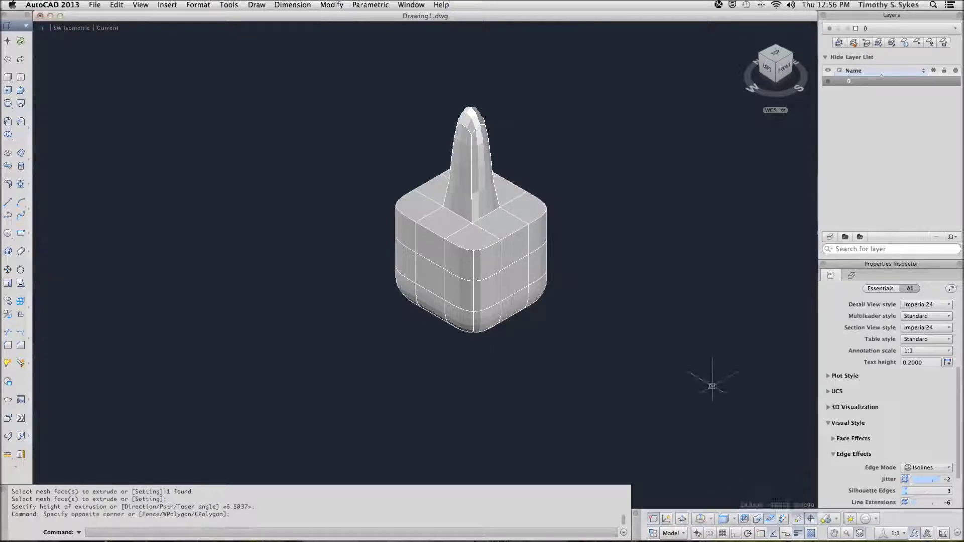
left_click(437, 86)
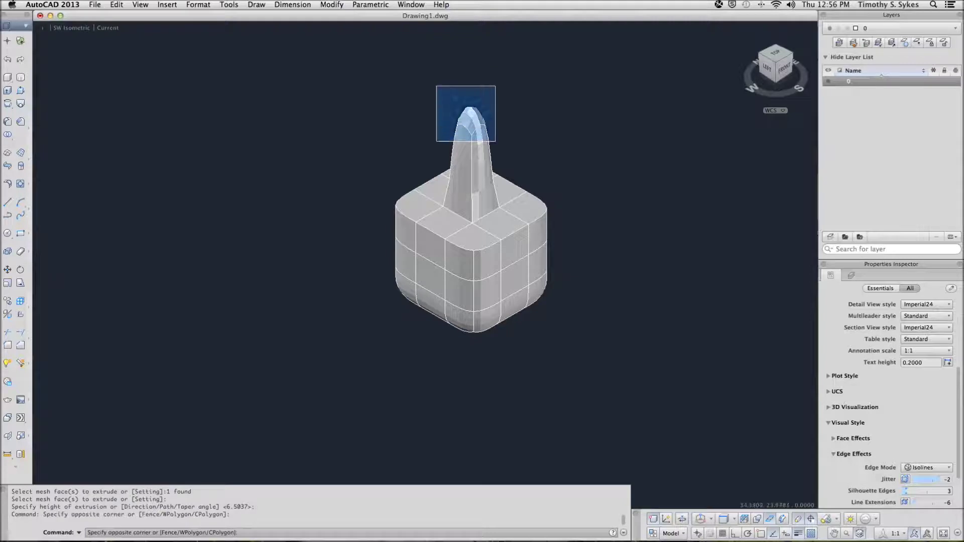
left_click(495, 143)
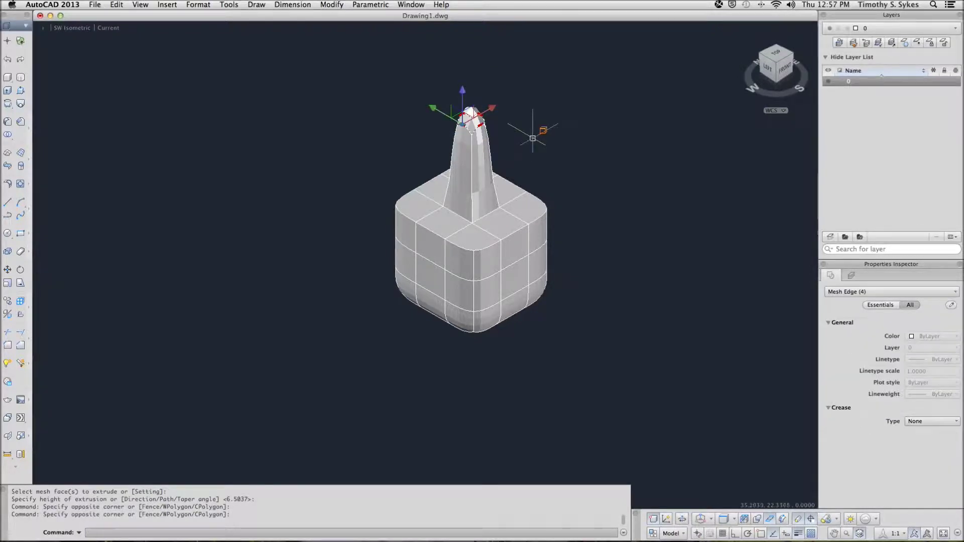
type("cre")
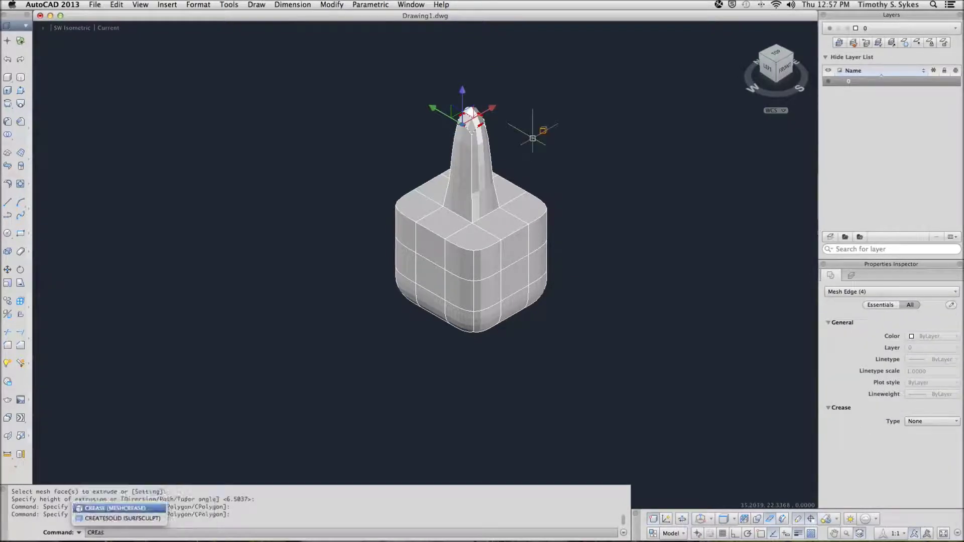
key("Return")
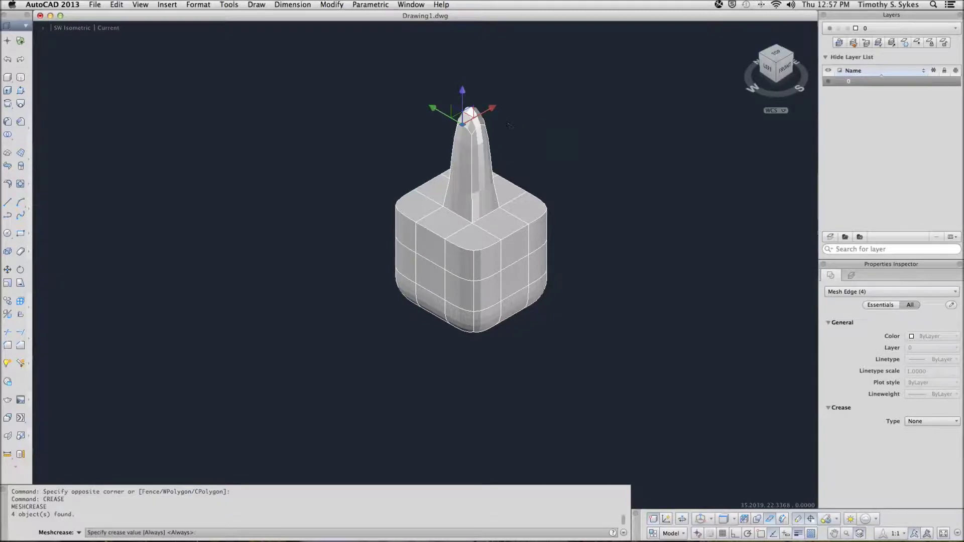
key("Return")
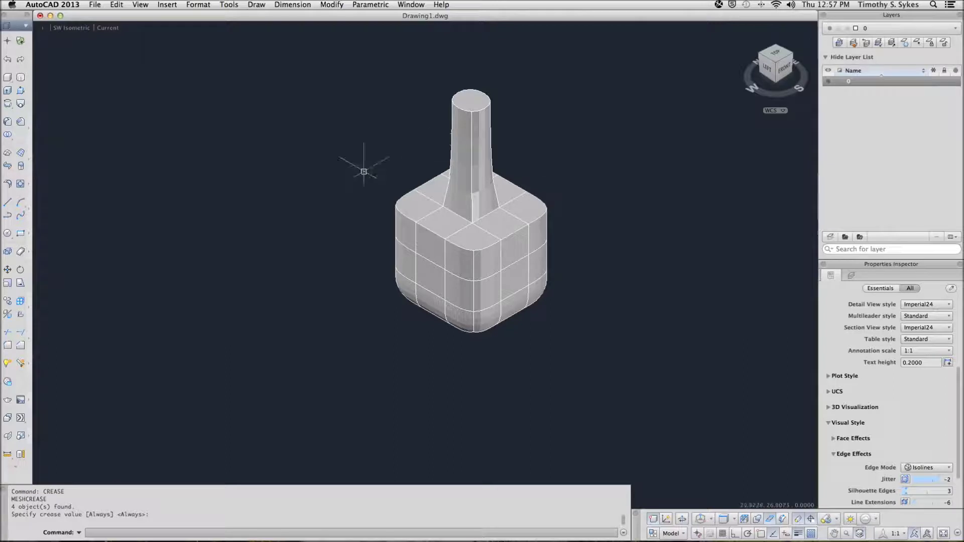
key("super+z")
key("super+z")
key("super+z")
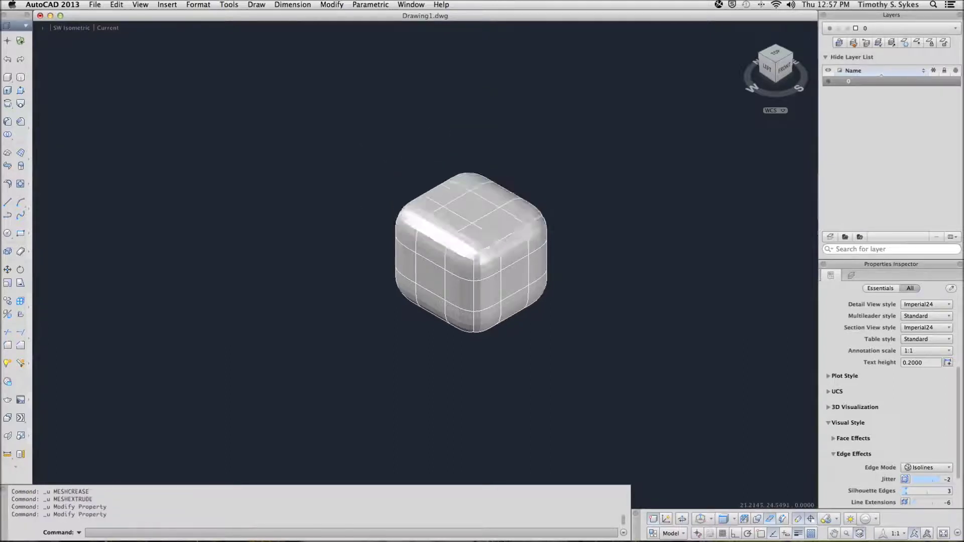
Undo the Left view change and the remaining smoothness edits.
left_click(767, 67)
scroll(334, 219, "up", 2)
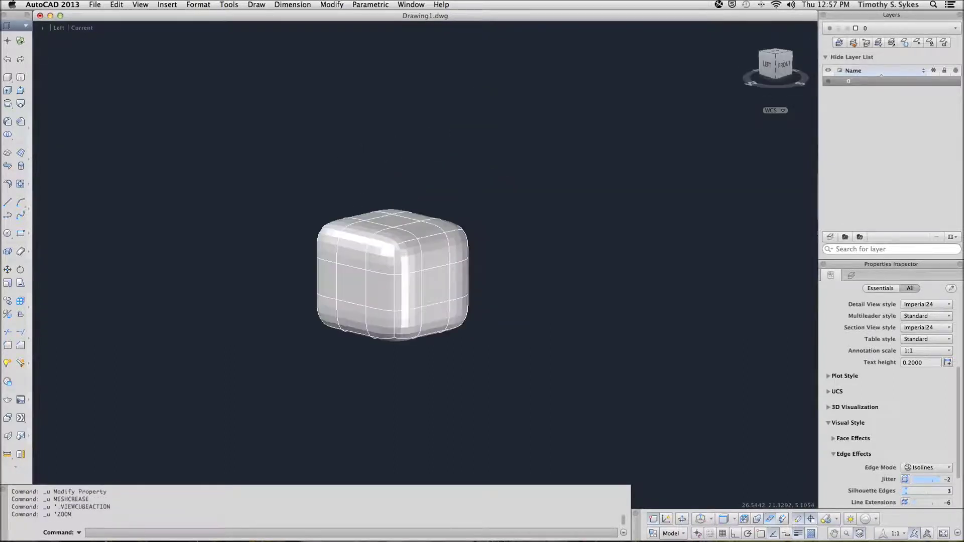
key("super+z")
key("super+z")
key("super+z")
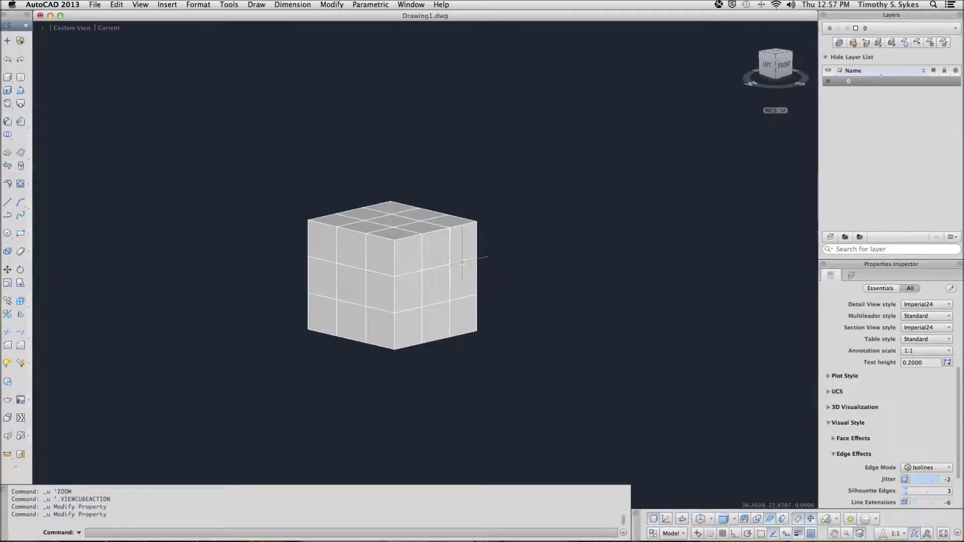
Turn subobject filtering off and set the mesh box's smoothness to Level 1.
left_click(730, 518)
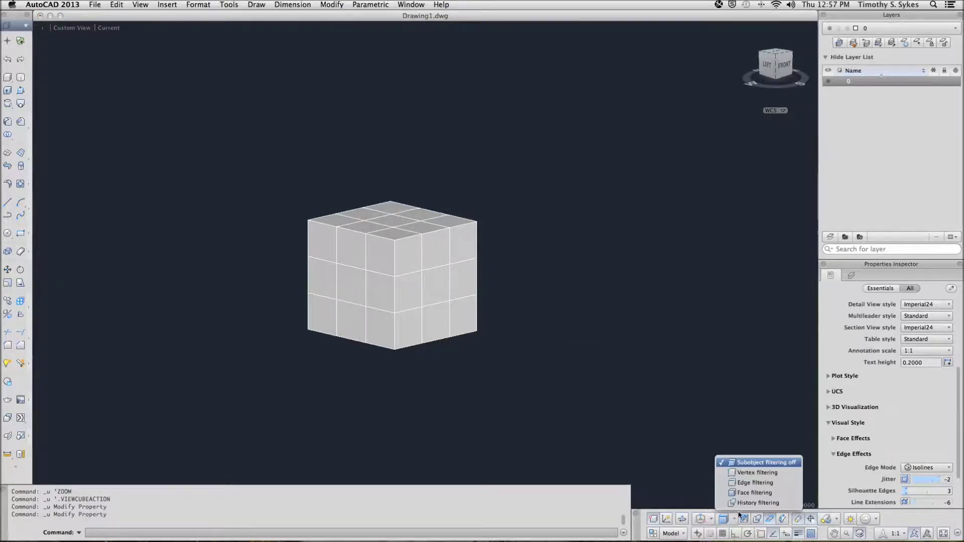
left_click(753, 462)
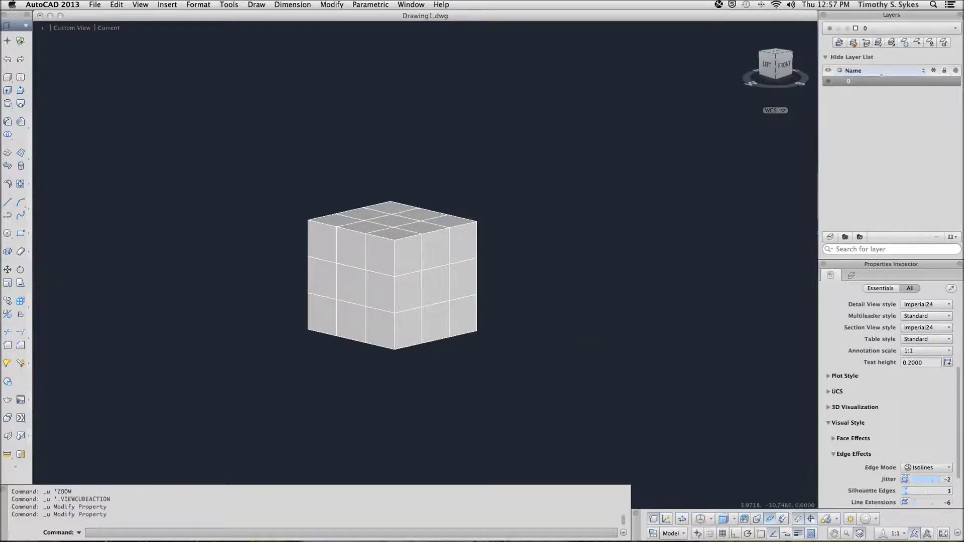
left_click(462, 292)
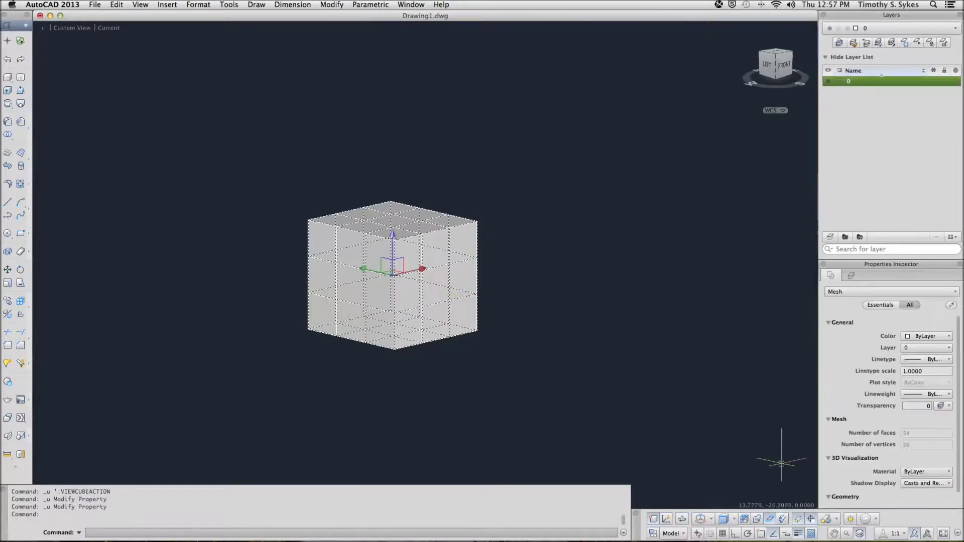
scroll(905, 487, "down", 1)
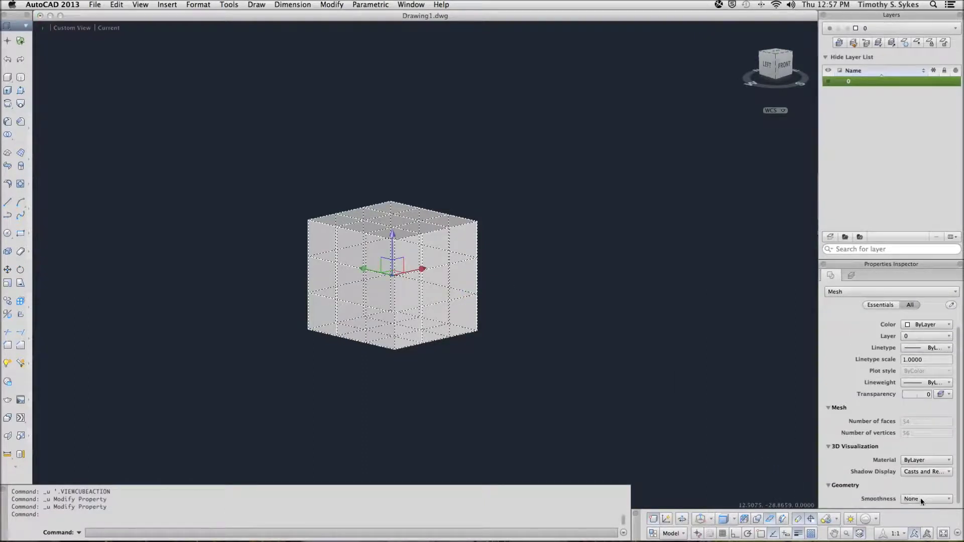
left_click(923, 499)
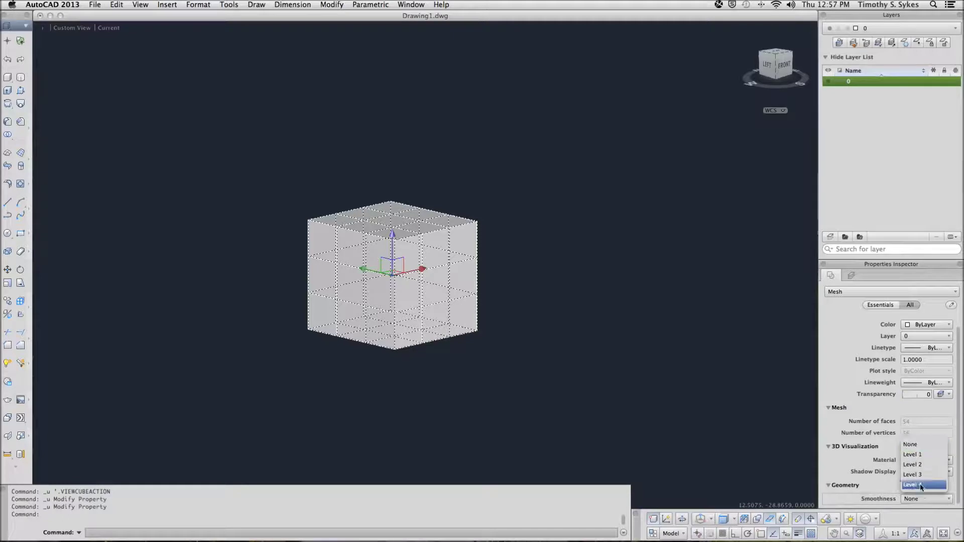
left_click(913, 455)
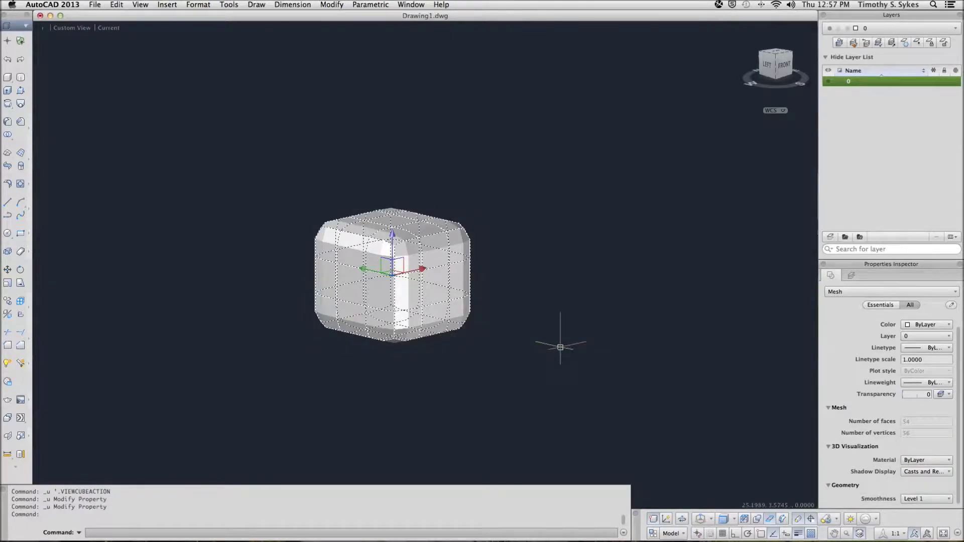
key("Escape")
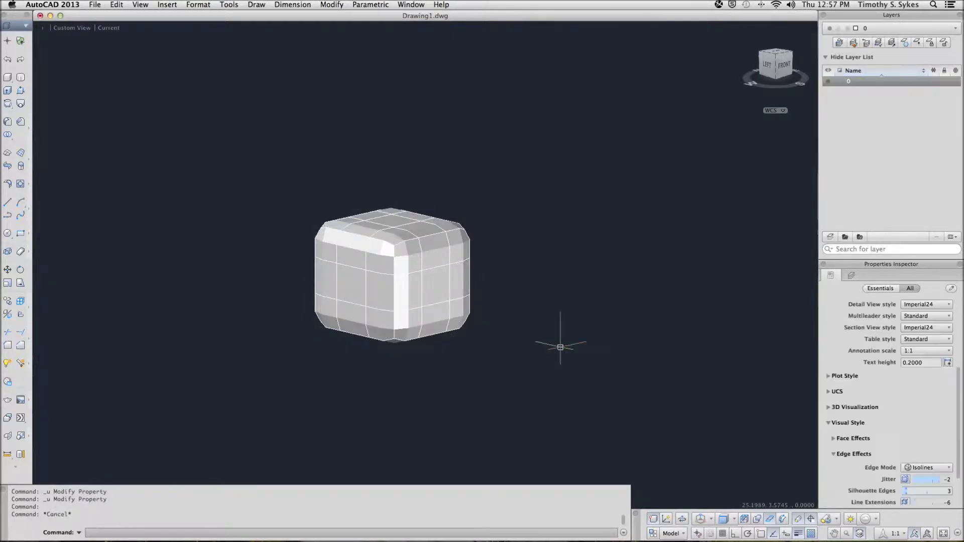
Refine the whole mesh box with REFINE, then cancel a smoothness-decrease attempt.
type("refine")
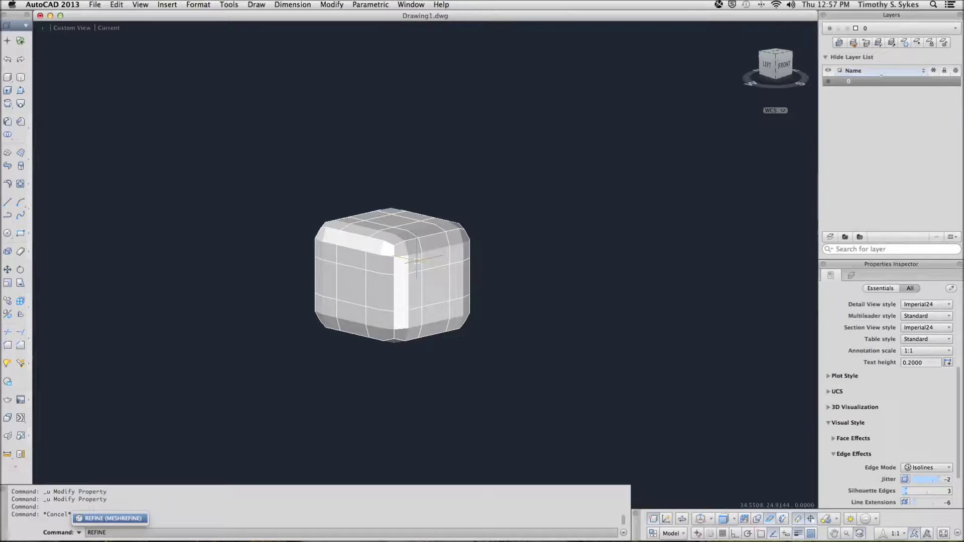
key("Return")
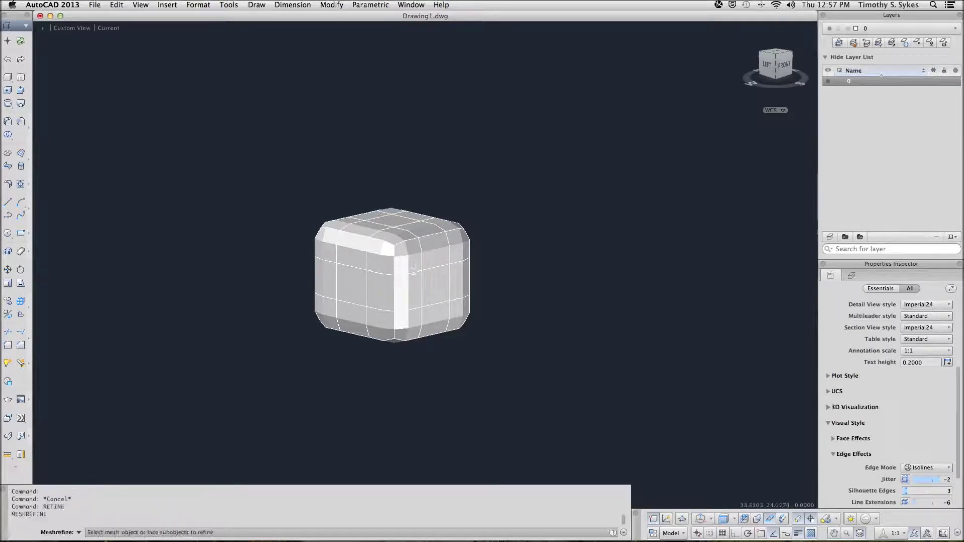
left_click(412, 272)
key("Return")
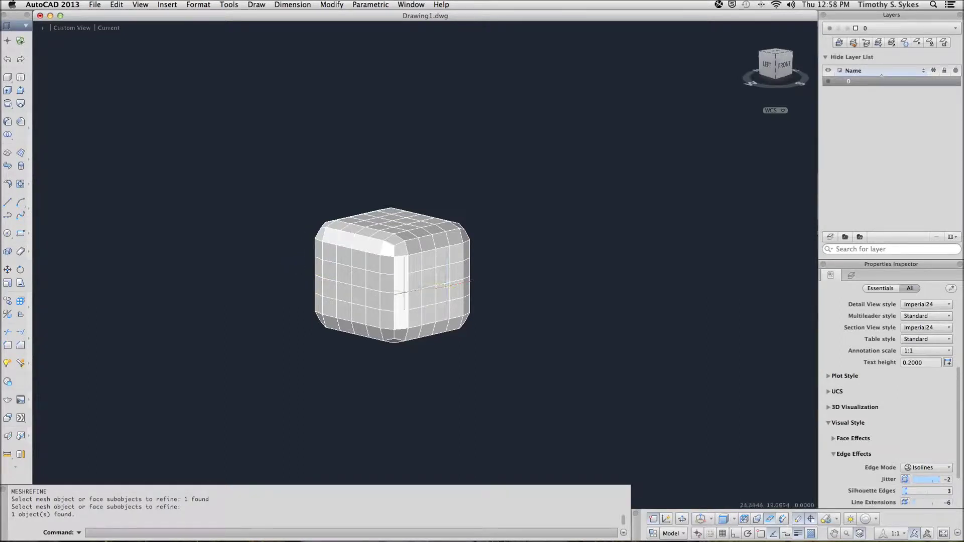
left_click(326, 278)
key("Escape")
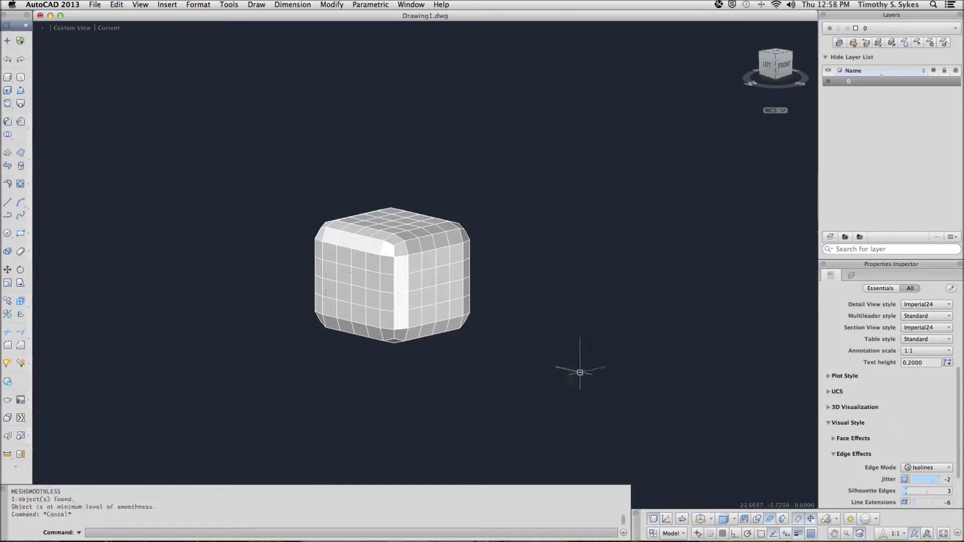
Undo the smoothness-decrease attempt and the whole-box refinement.
key("super+z")
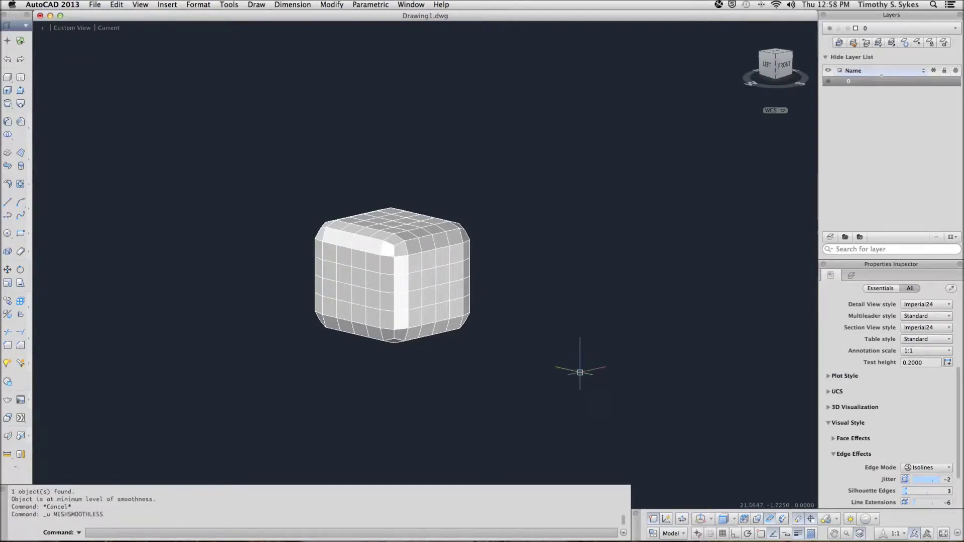
key("super+z")
key("Return")
left_click(477, 323)
key("Escape")
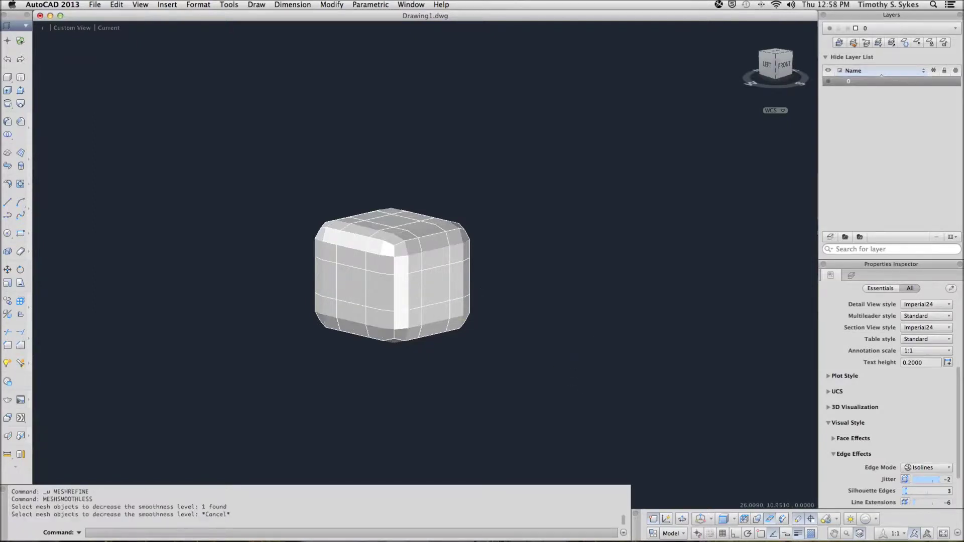
Refine a single face on the box's front side with MESHREFINE.
type("U")
key("Up")
key("Return")
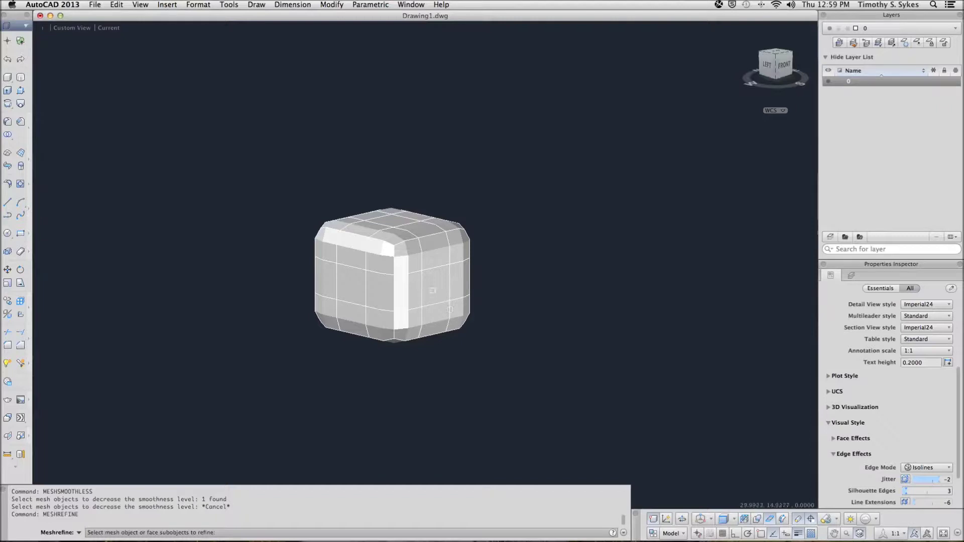
left_click(434, 290)
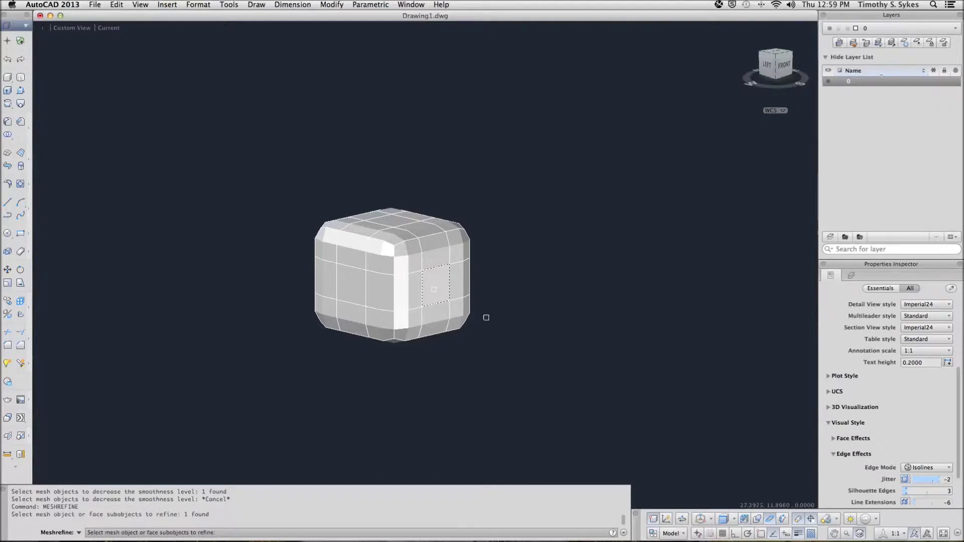
key("Return")
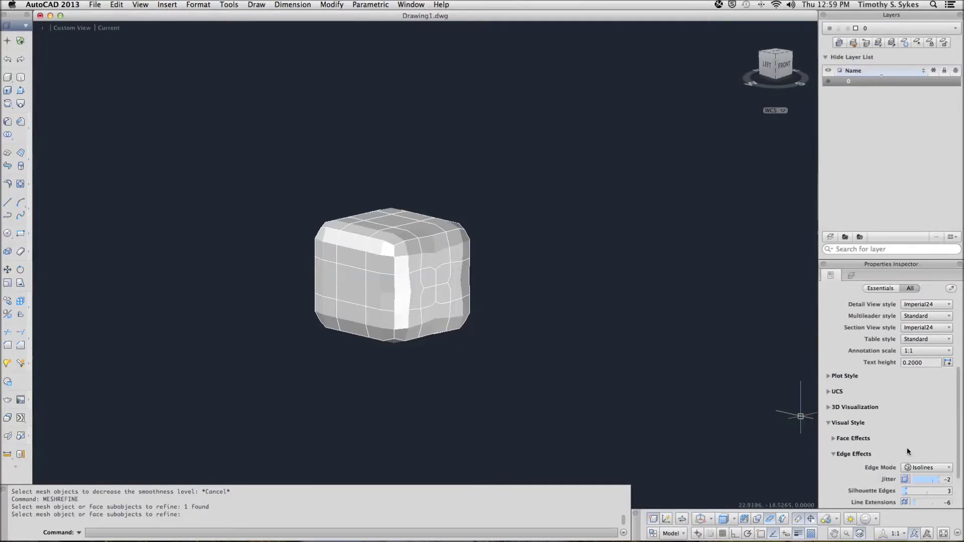
scroll(926, 456, "down", 3)
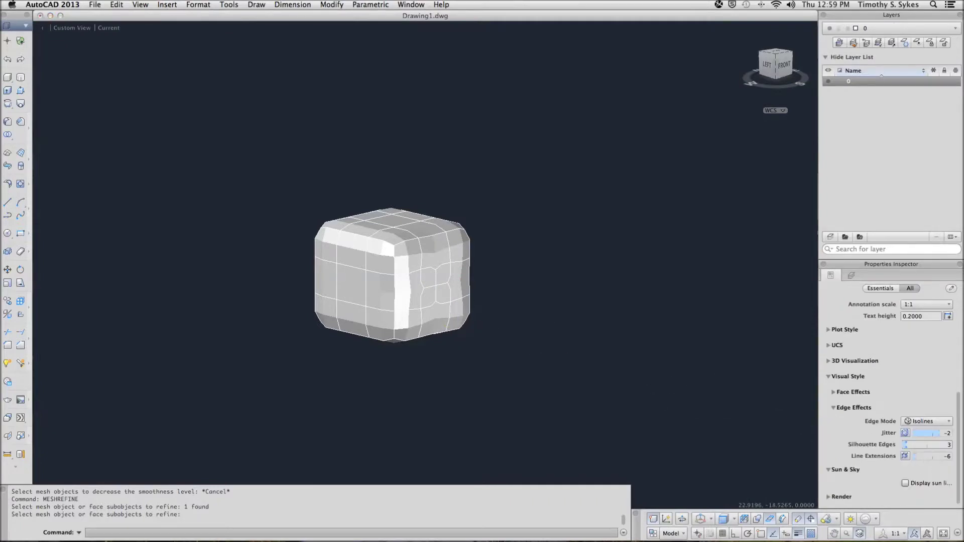
Raise the mesh box's smoothness to Level 4.
key("Return")
left_click(417, 321)
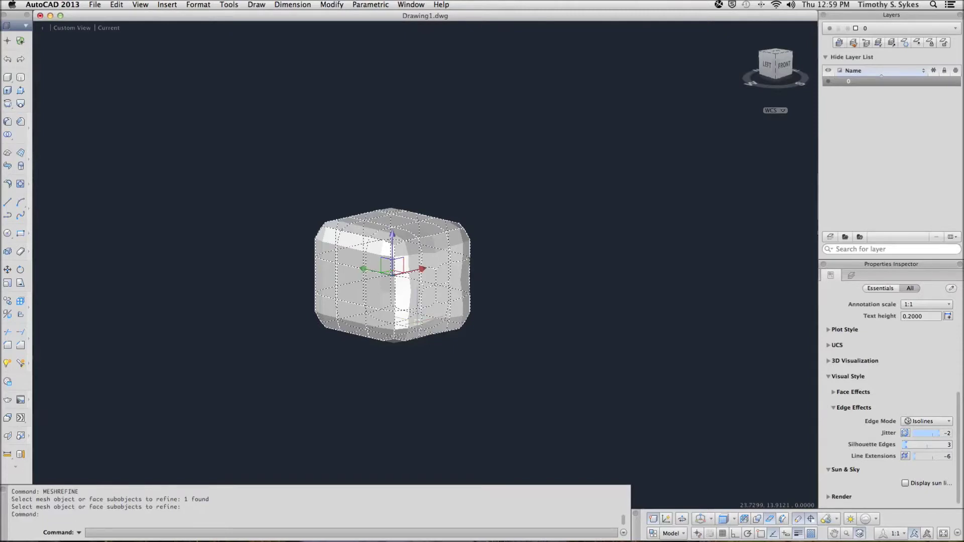
scroll(856, 463, "down", 1)
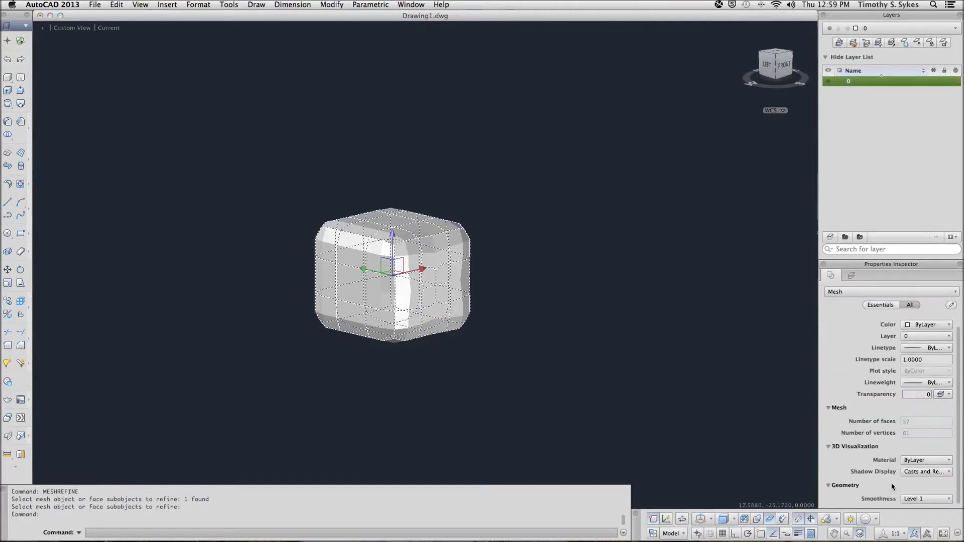
left_click(908, 499)
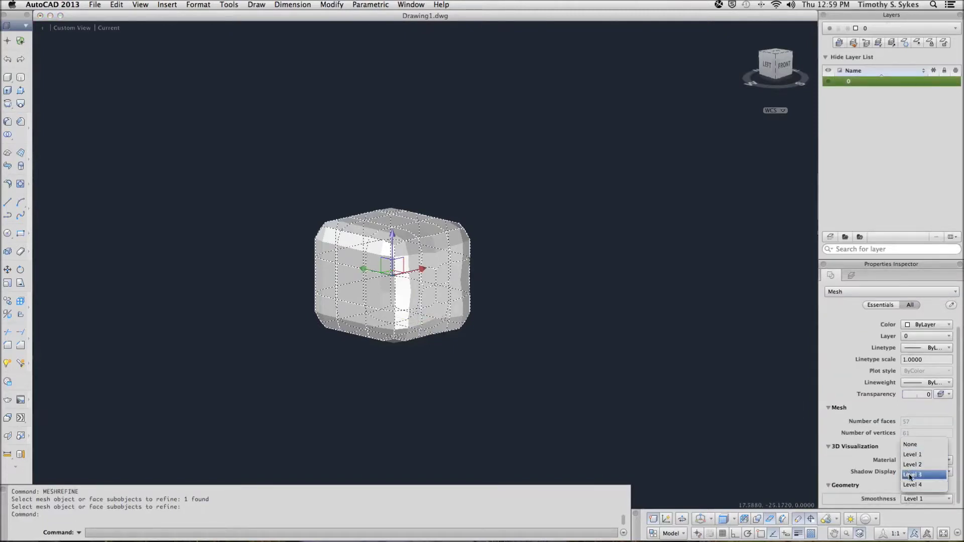
left_click(916, 485)
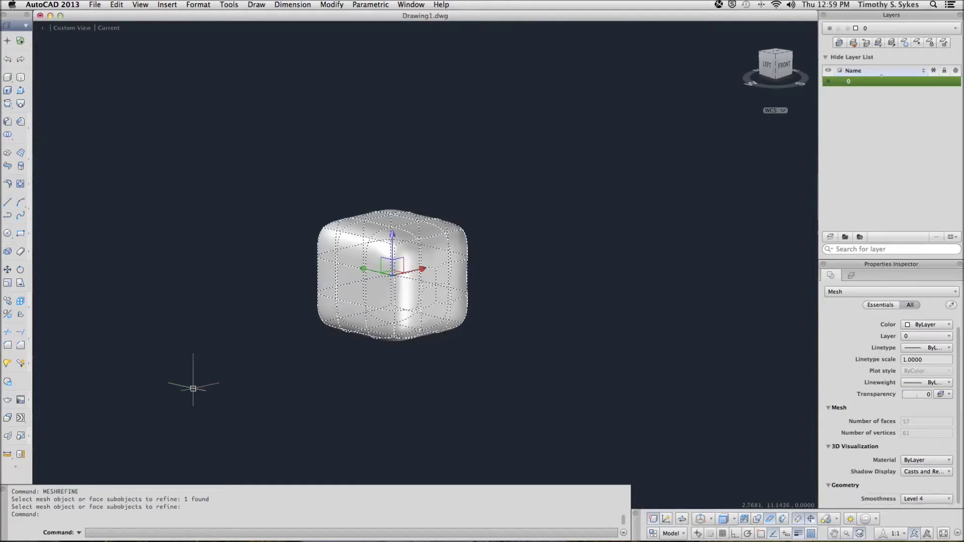
key("Escape")
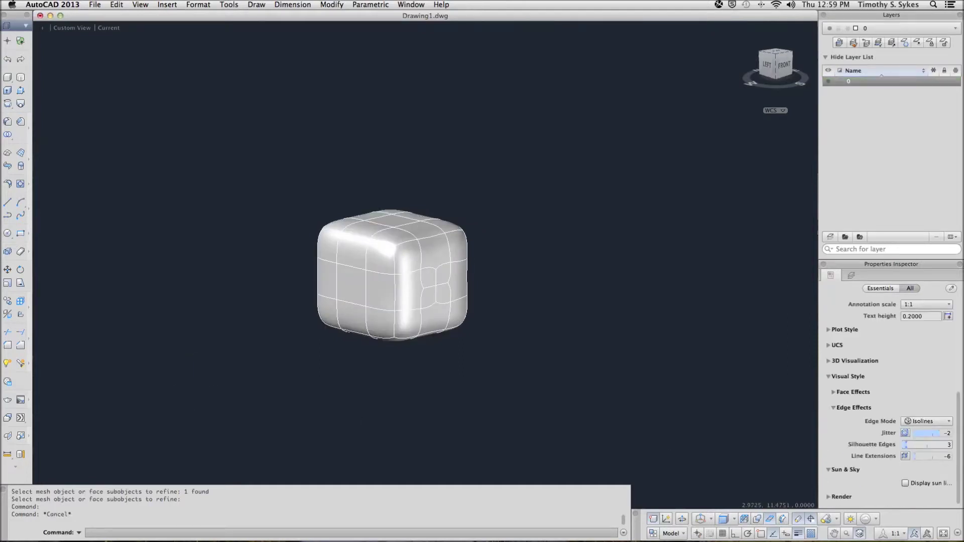
Refine one face on the box's left side into a dense grid with MESHREFINE.
type("MESHREFINE")
key("Return")
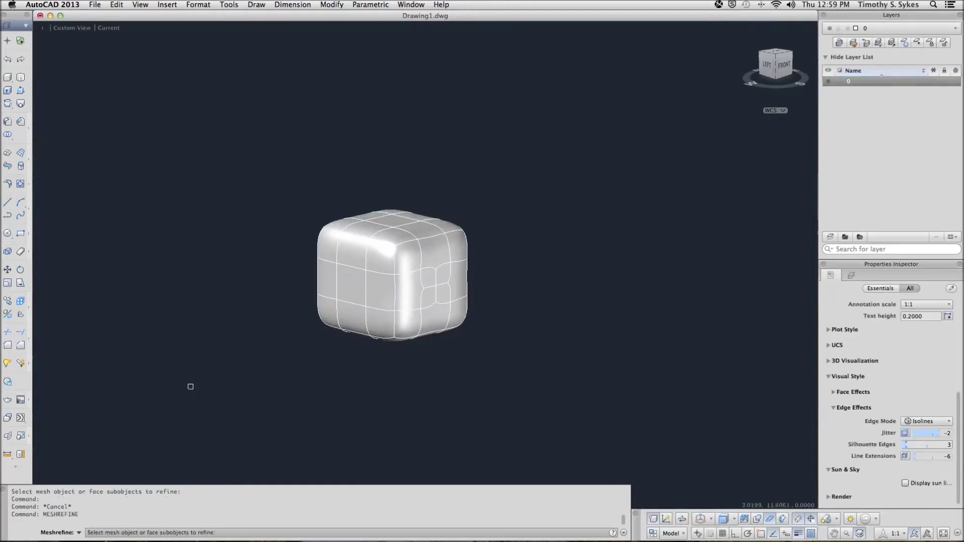
left_click(352, 285)
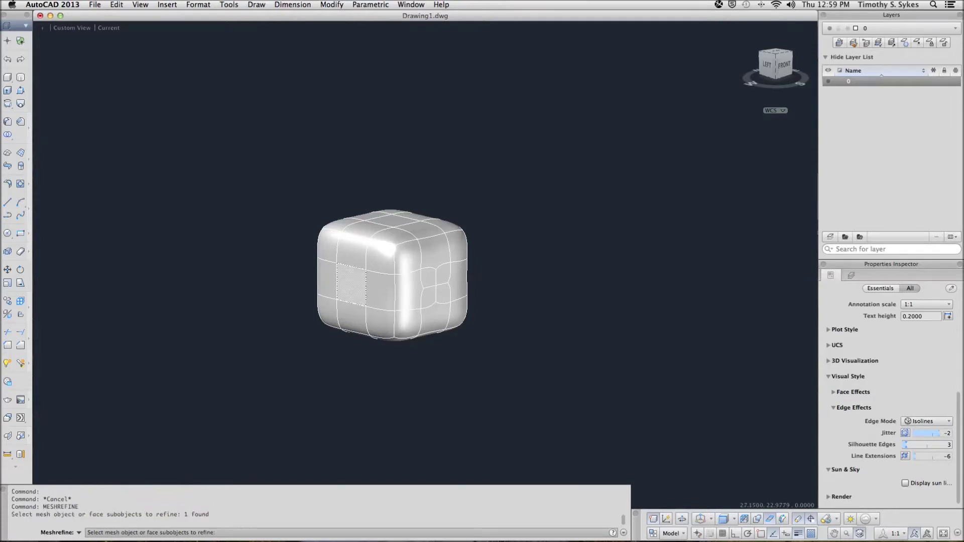
key("Return")
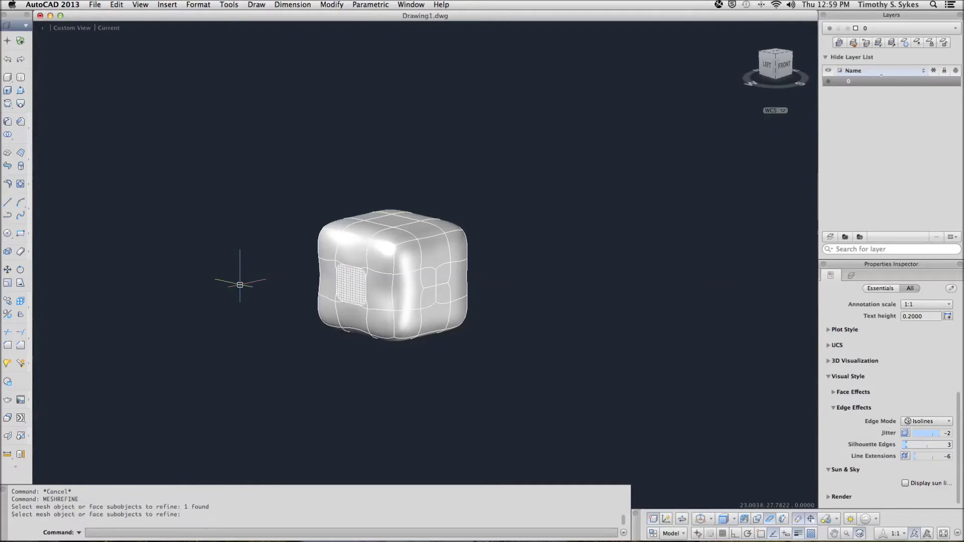